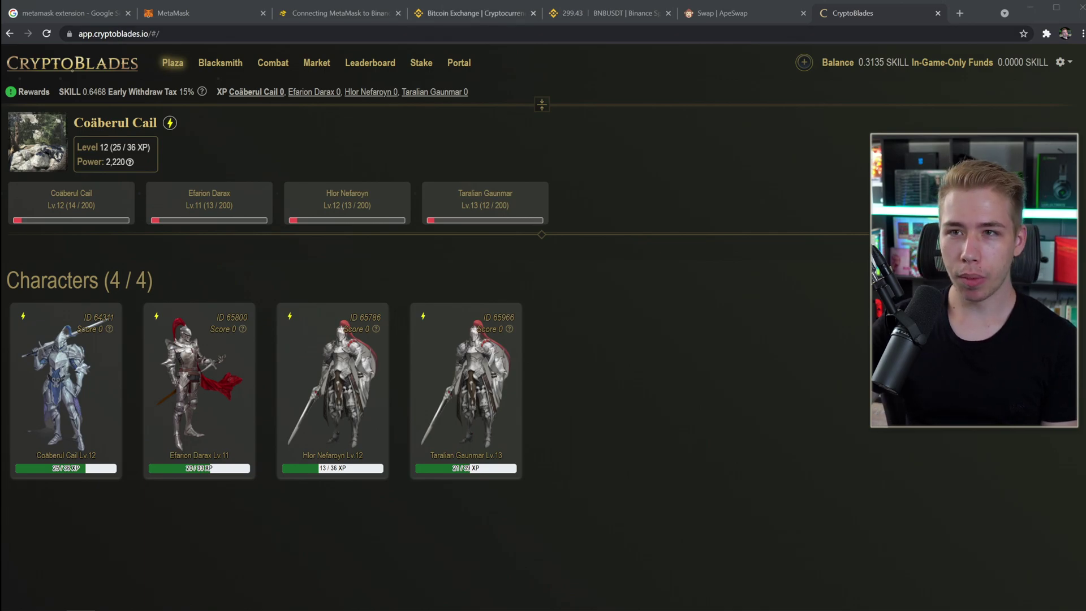
# Switch to Binance's BNB/USDT spot trading page and examine the order form for buying BNB.
pyautogui.click(474, 13)
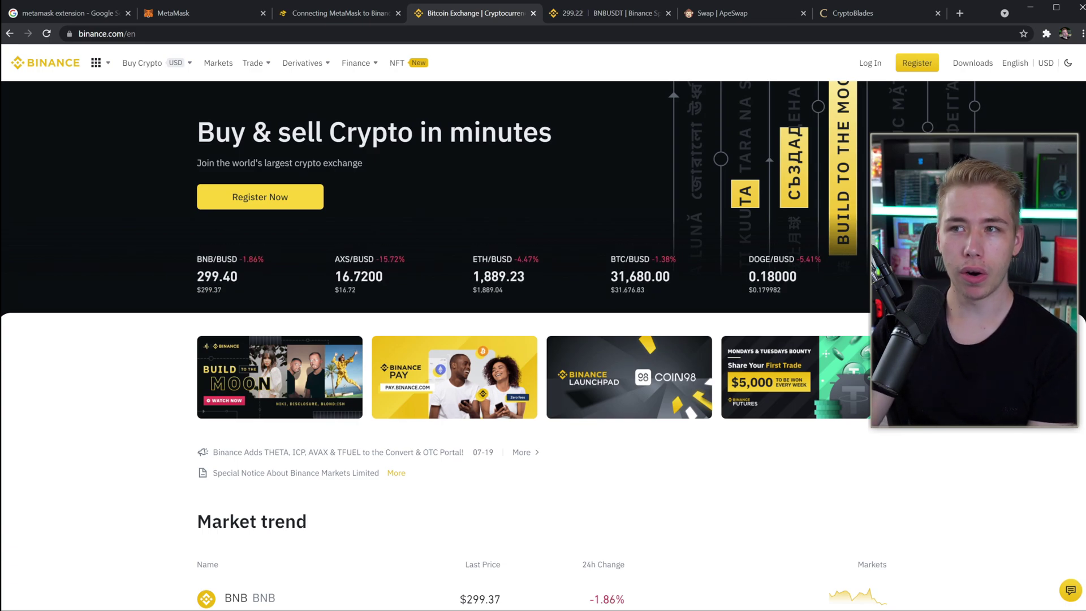
pyautogui.hotkey('ctrl', 'Tab')
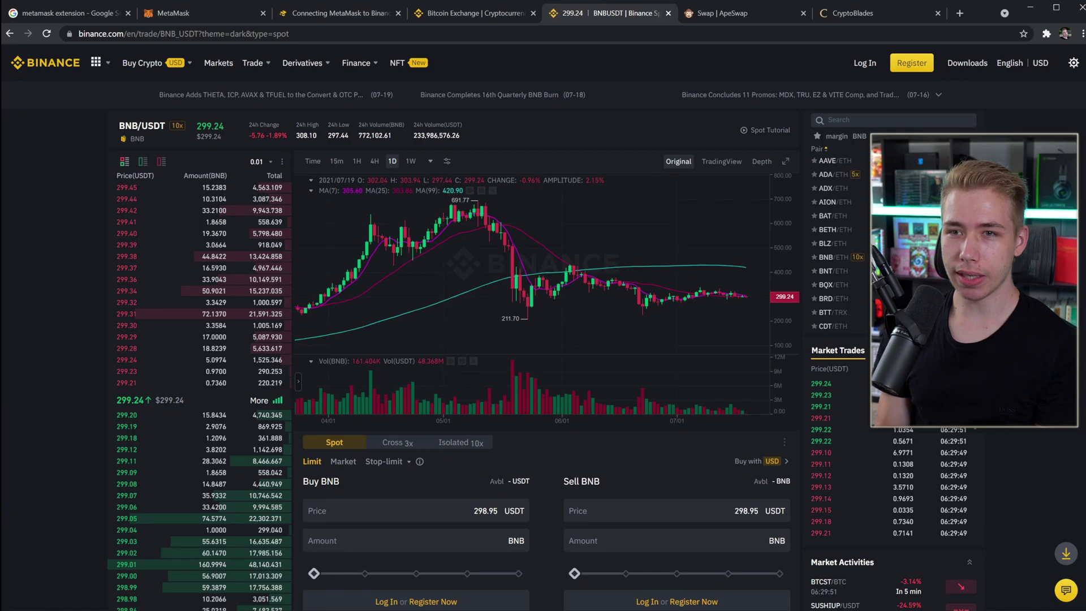
pyautogui.scroll(-1, 543, 316)
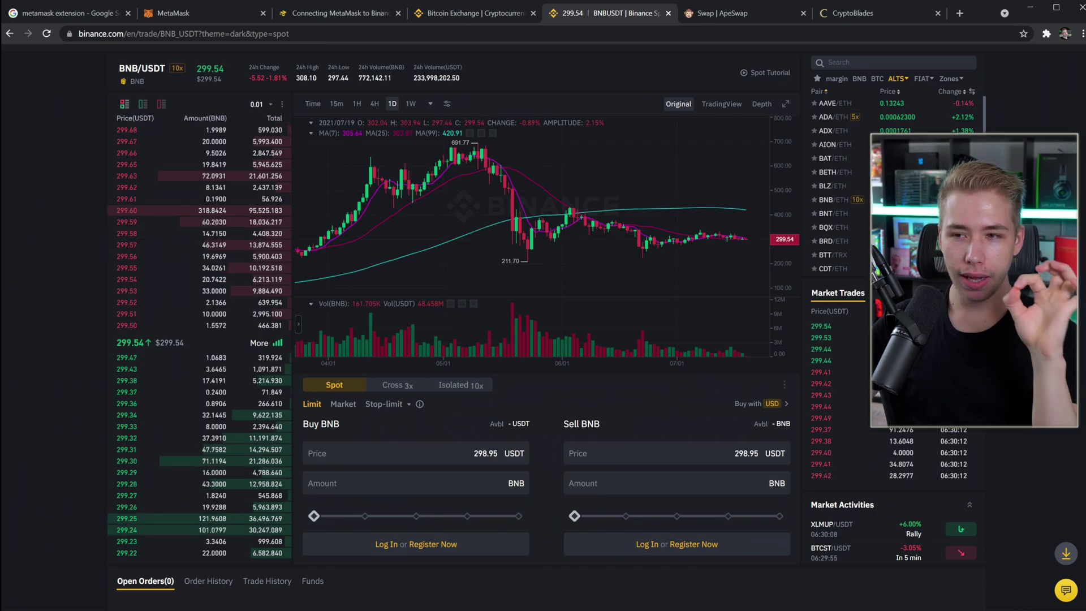
pyautogui.scroll(-2, 198, 391)
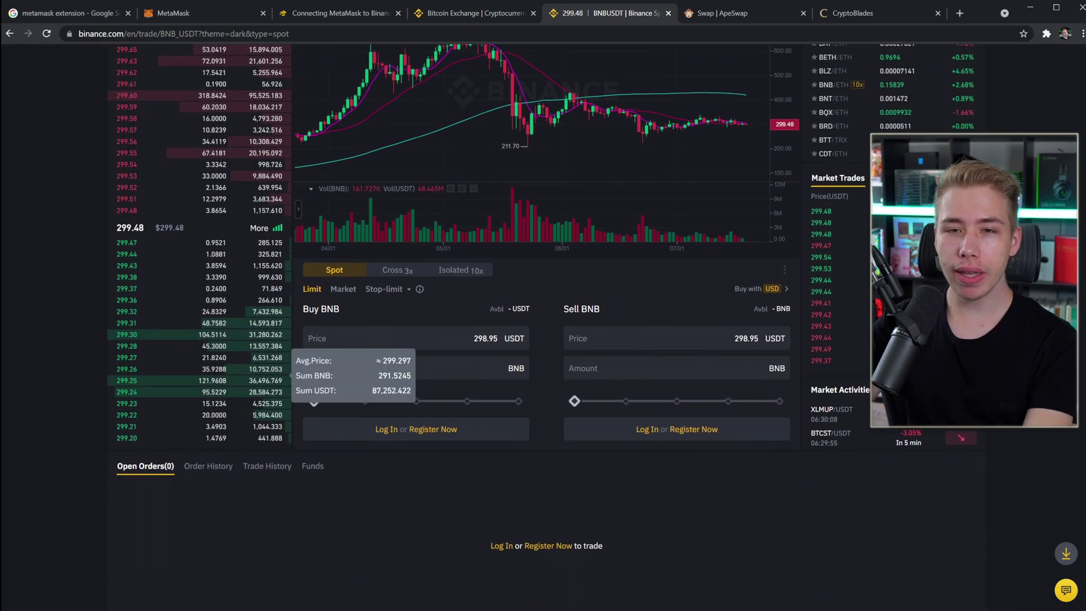
pyautogui.hotkey('ctrl', '+')
pyautogui.hotkey('ctrl', '+')
pyautogui.scroll(-1, 679, 357)
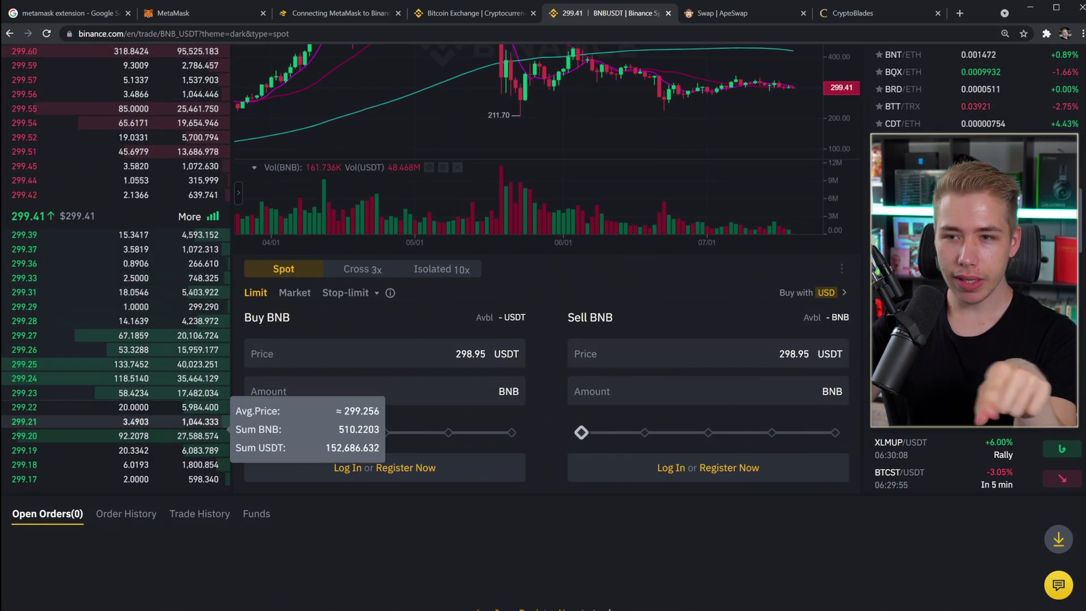
pyautogui.click(385, 354)
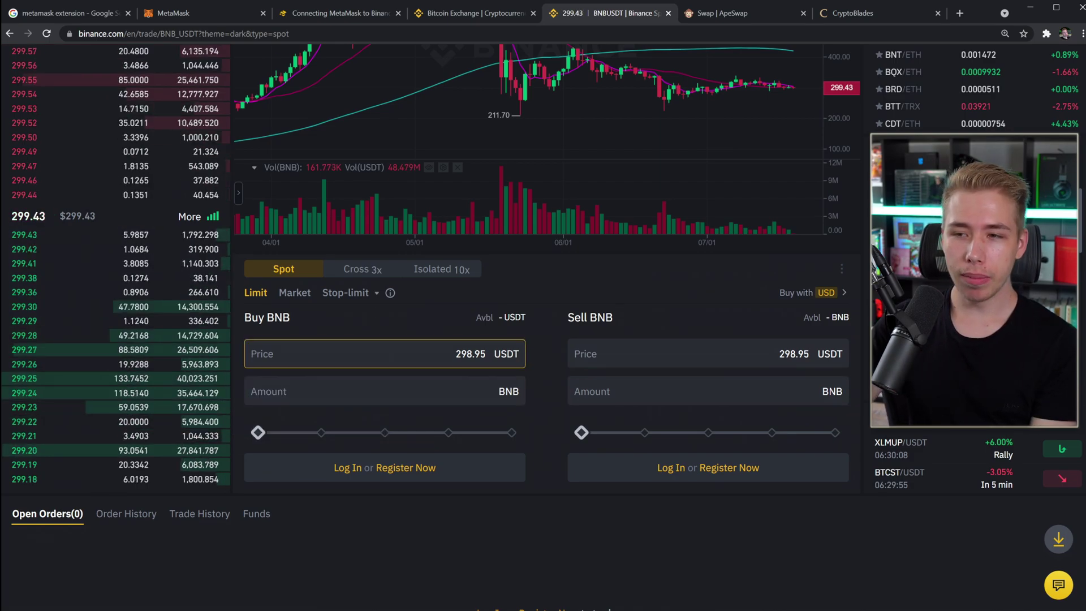
pyautogui.doubleClick(459, 354)
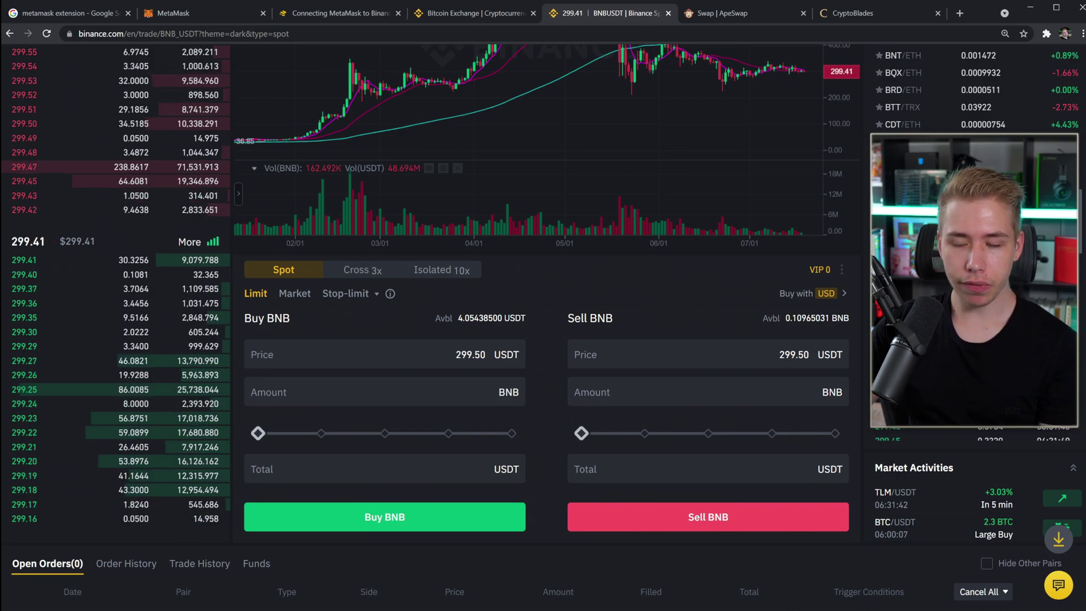
# Fill in a BNB limit buy order at a price of 4 USDT using 100% of the available USDT.
pyautogui.doubleClick(471, 354)
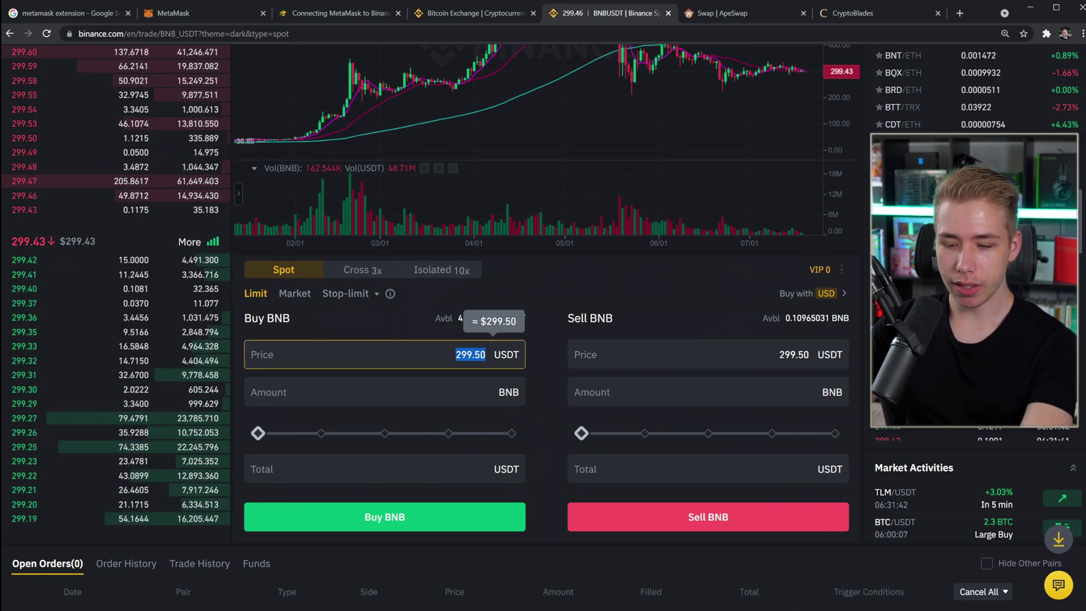
pyautogui.write('4')
pyautogui.press('Tab')
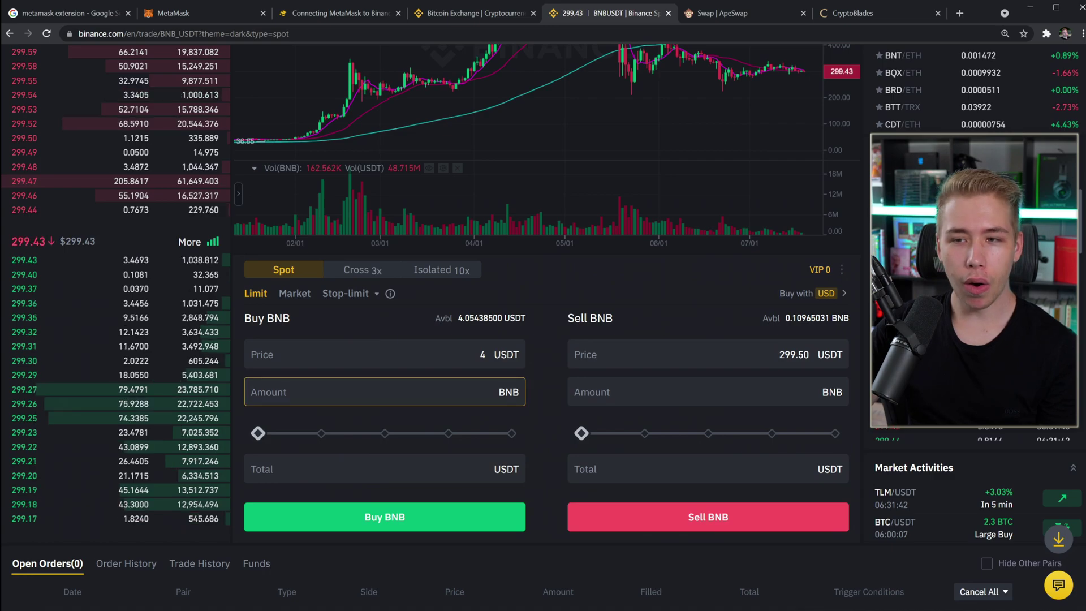
pyautogui.moveTo(258, 434); pyautogui.dragTo(511, 433)
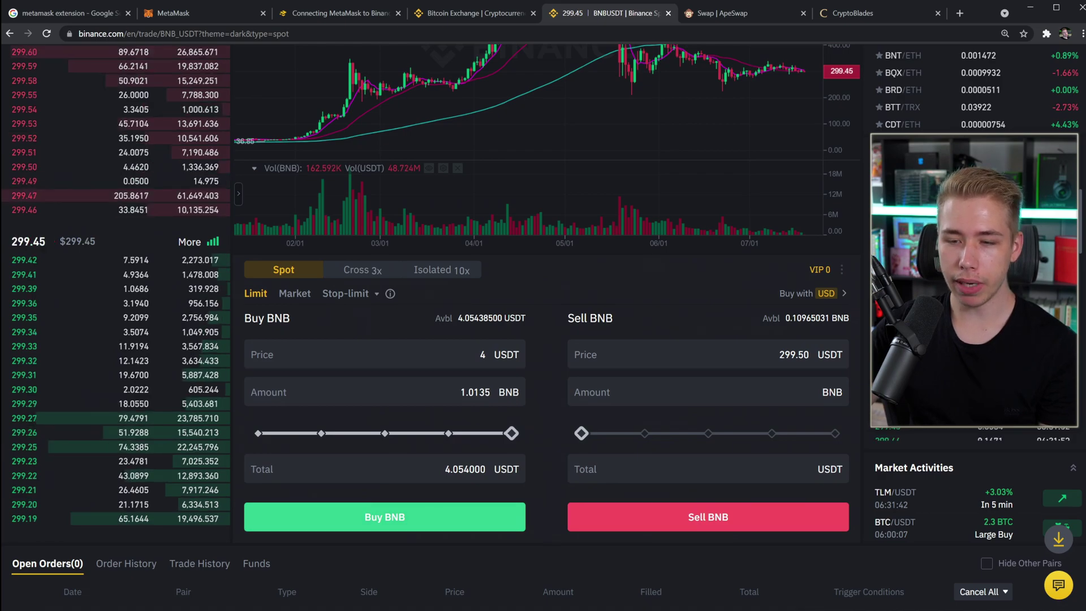
# Reduce the buy order's amount to 0.2635 BNB and try to place the order.
pyautogui.scroll(-2, 543, 340)
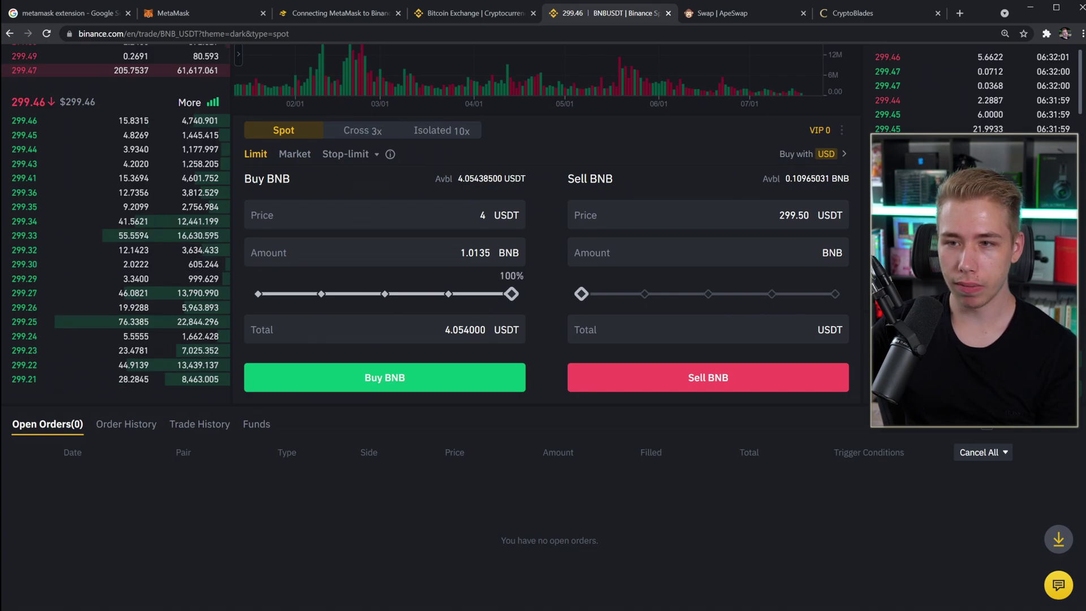
pyautogui.moveTo(511, 294); pyautogui.dragTo(323, 293)
pyautogui.click(385, 377)
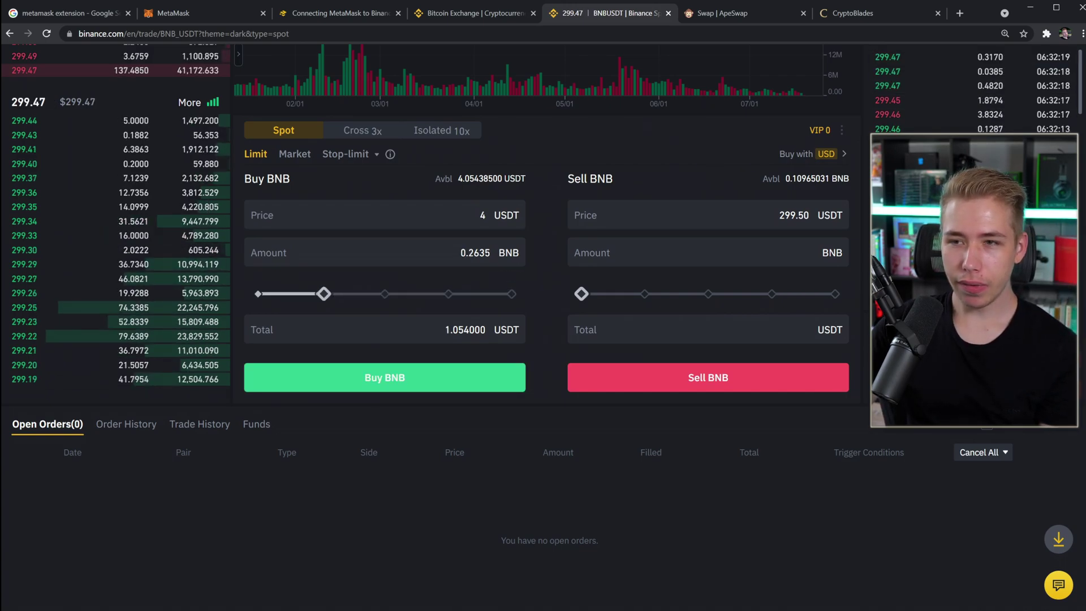
pyautogui.click(385, 377)
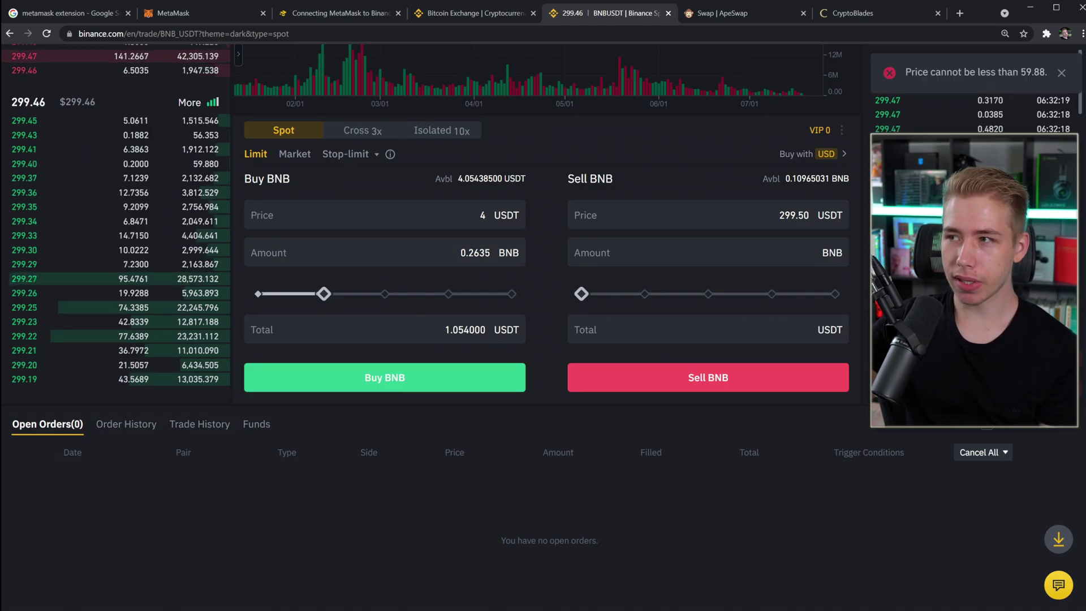
pyautogui.scroll(6, 543, 317)
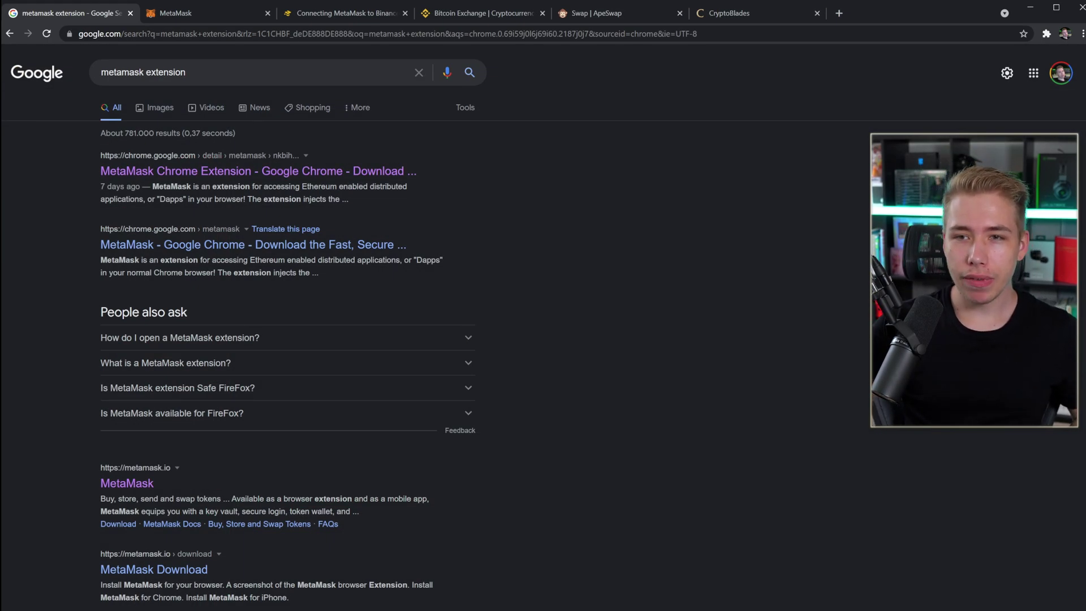
# View MetaMask's Chrome Web Store listing from the search results and close that page.
pyautogui.click(198, 171)
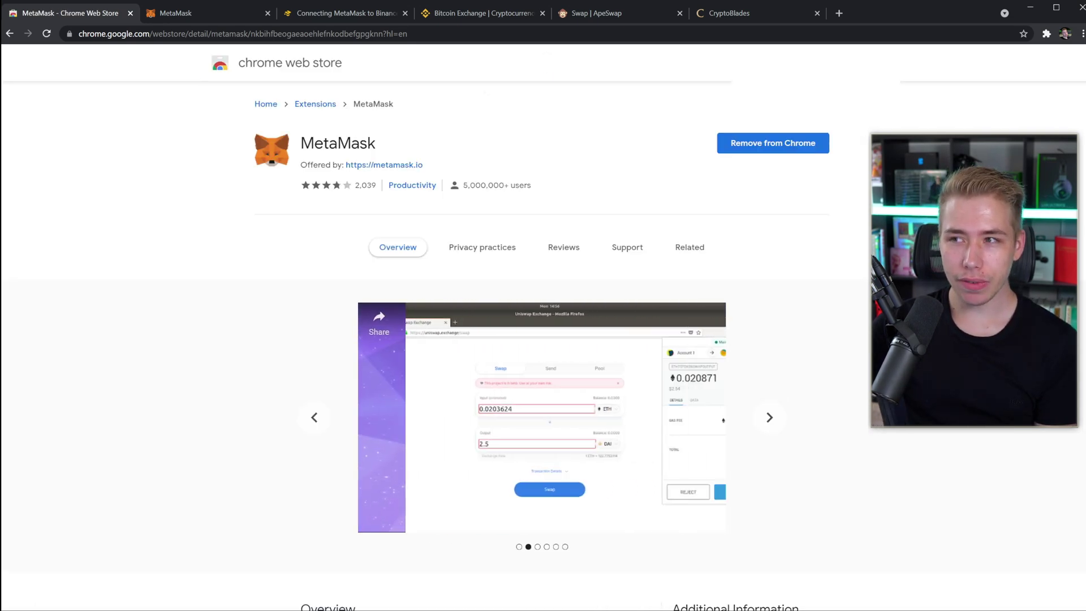
pyautogui.hotkey('ctrl', 'w')
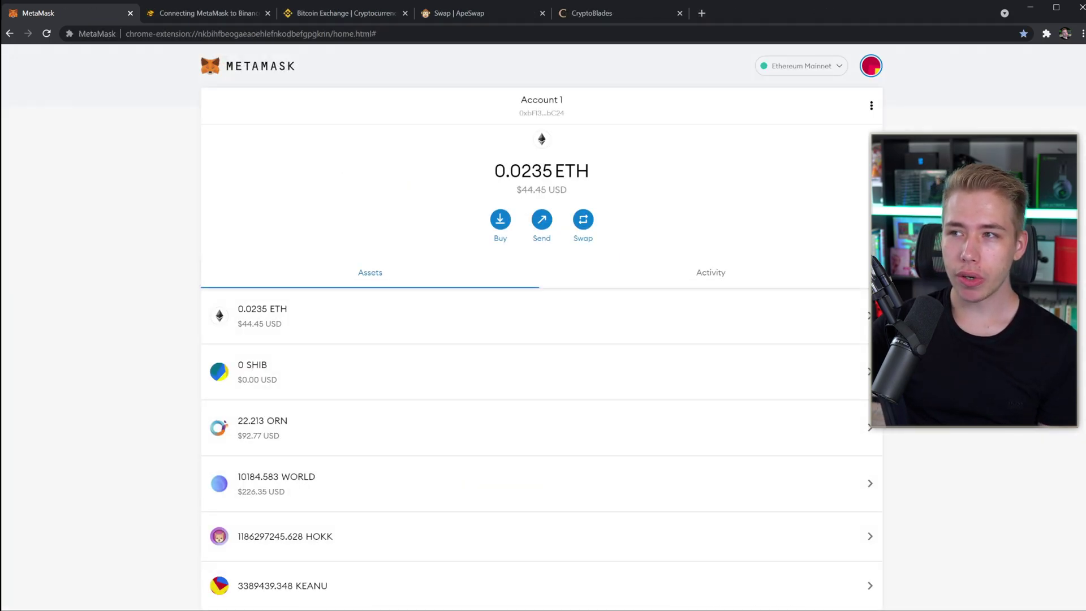
# Switch the MetaMask wallet's network to Binance Smart Chain Mainnet.
pyautogui.click(801, 66)
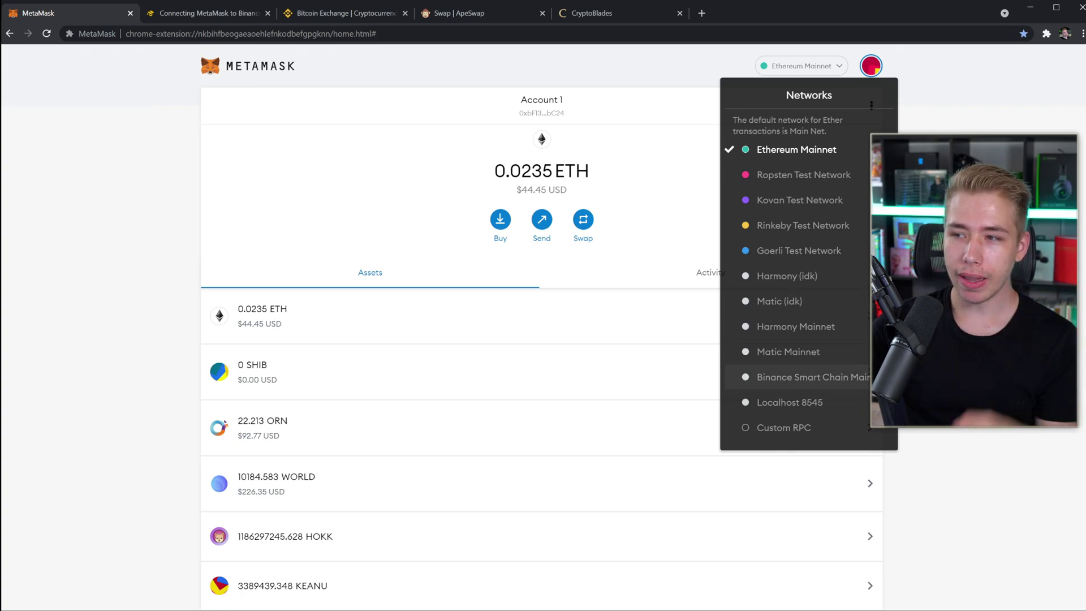
pyautogui.click(831, 377)
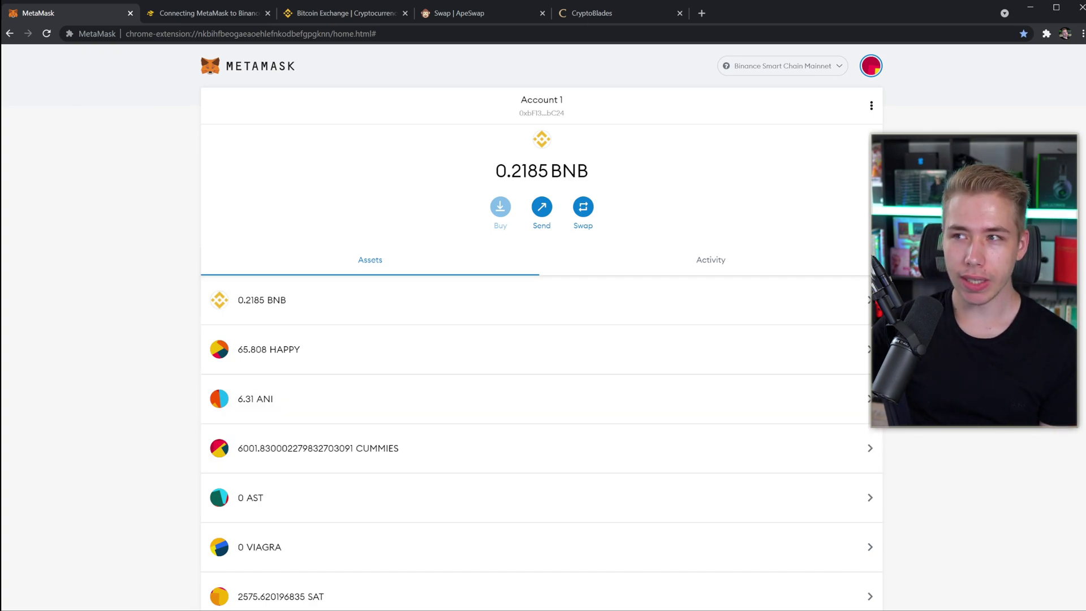
# Open MetaMask's blank custom RPC network form and examine the Smart Chain mainnet parameters in the Binance Academy article.
pyautogui.click(783, 67)
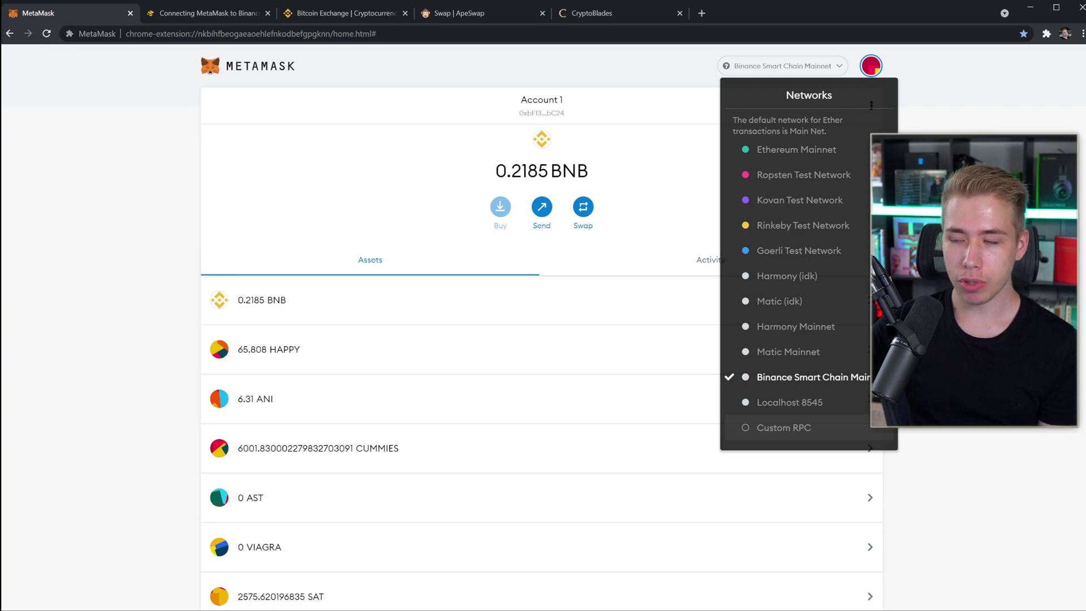
pyautogui.click(784, 428)
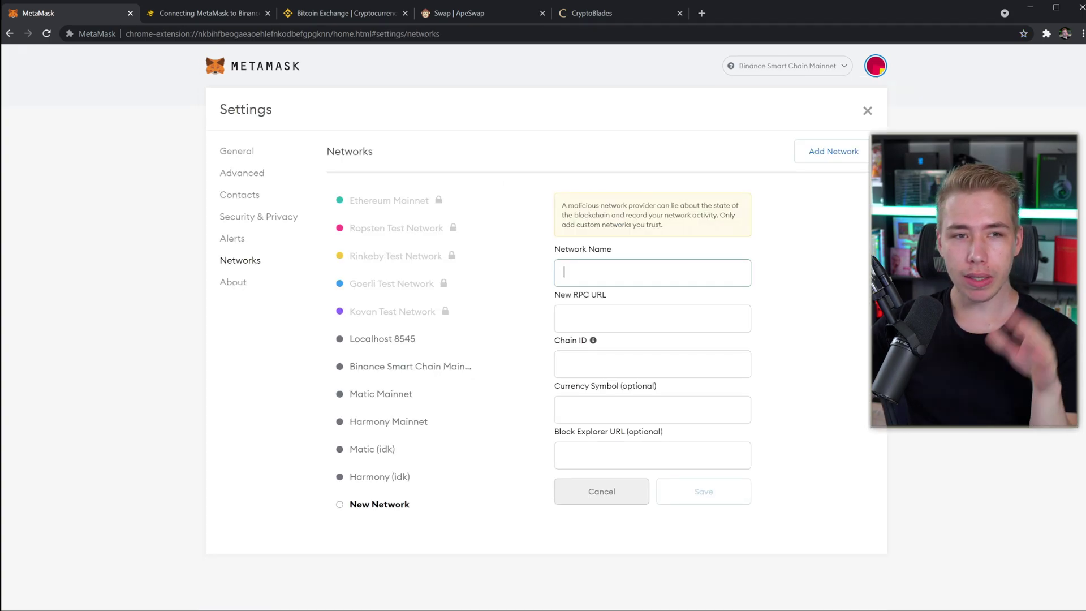
pyautogui.hotkey('ctrl', 'Tab')
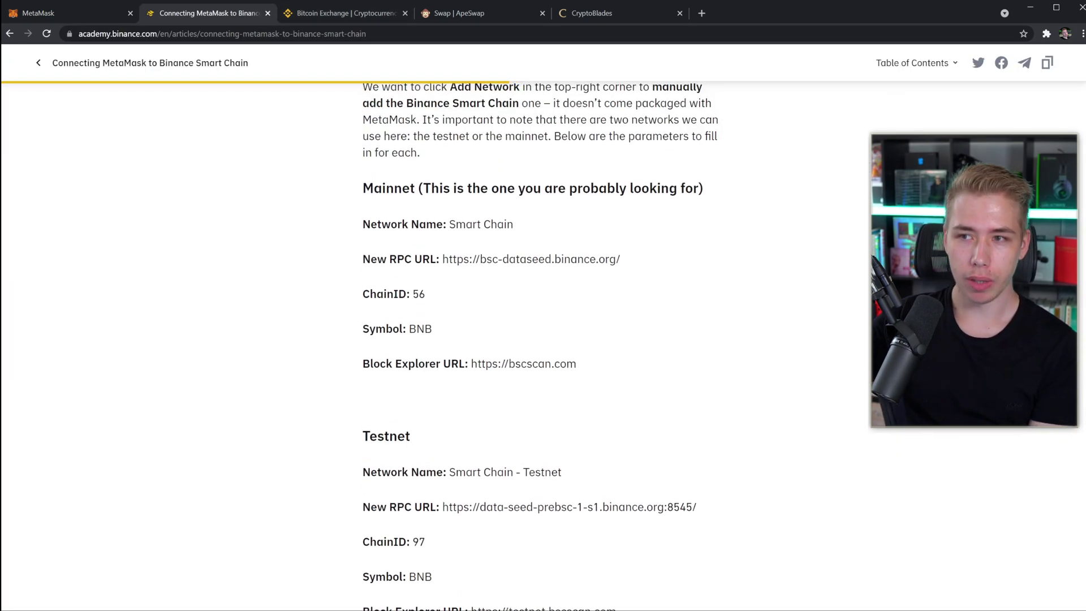
pyautogui.scroll(1, 543, 340)
pyautogui.scroll(-1, 543, 340)
pyautogui.moveTo(513, 224); pyautogui.dragTo(584, 258)
pyautogui.moveTo(425, 294); pyautogui.dragTo(412, 293)
pyautogui.moveTo(464, 364); pyautogui.dragTo(576, 363)
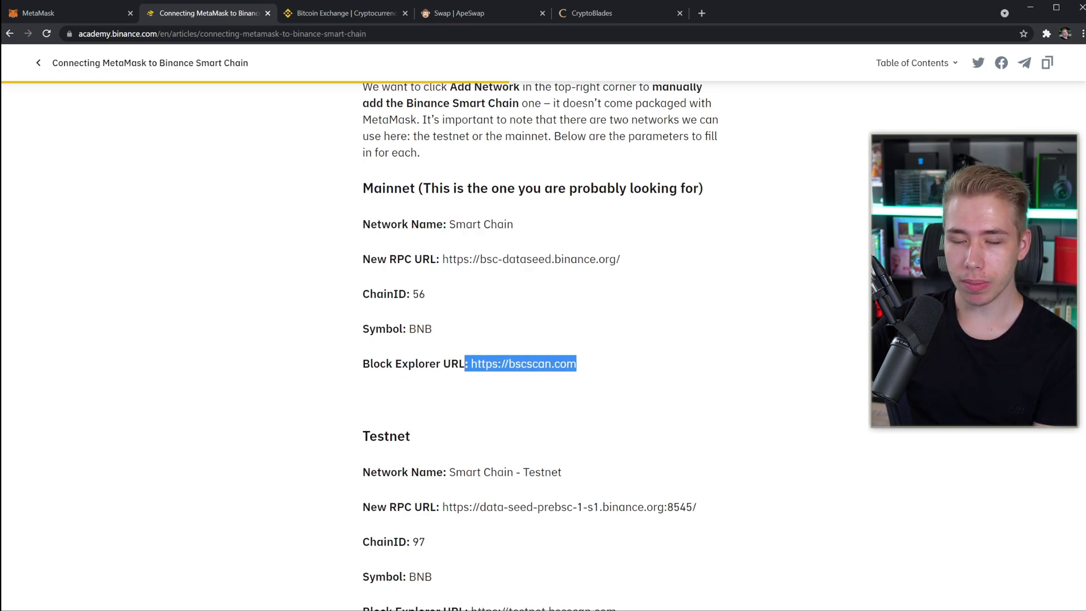
# Return to the MetaMask network form and close the settings without adding a network.
pyautogui.click(56, 13)
pyautogui.click(651, 455)
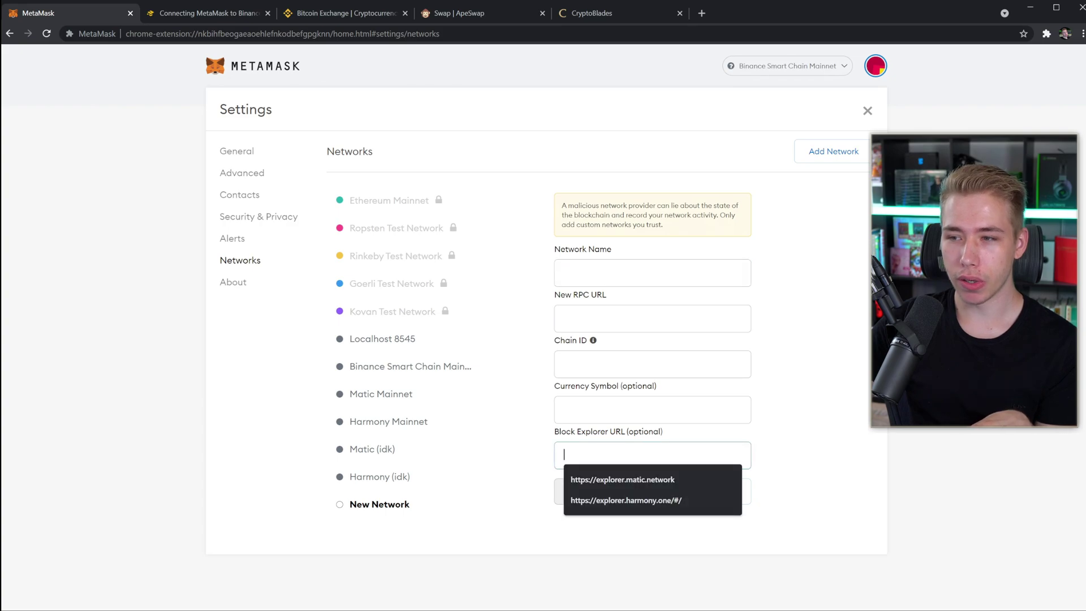
pyautogui.click(809, 362)
pyautogui.click(868, 111)
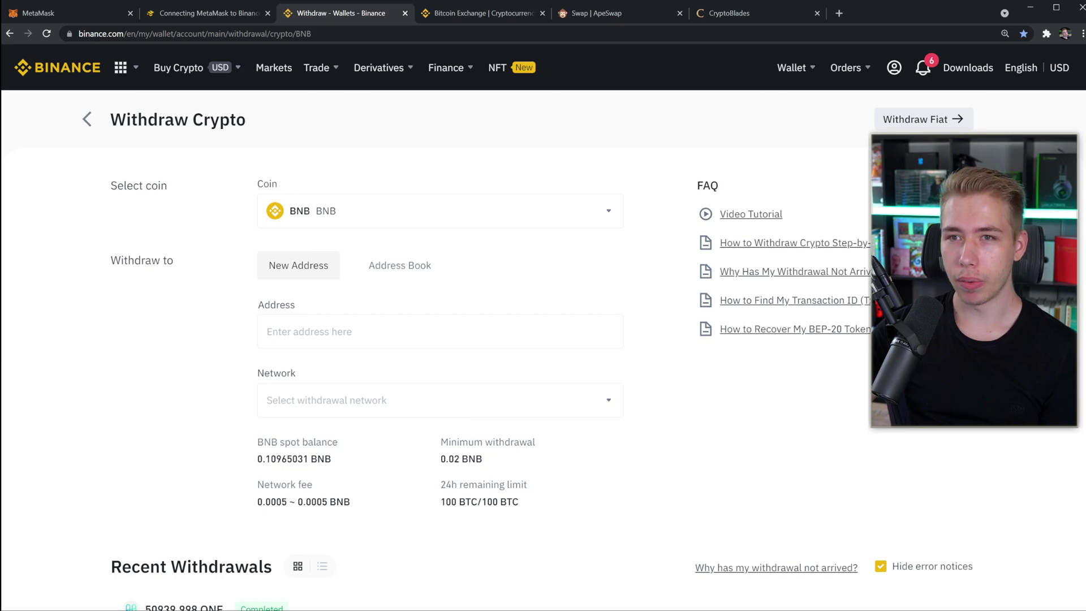
# Open Binance's crypto withdrawal page from the wallet overview and select BNB as the coin.
pyautogui.moveTo(795, 68)
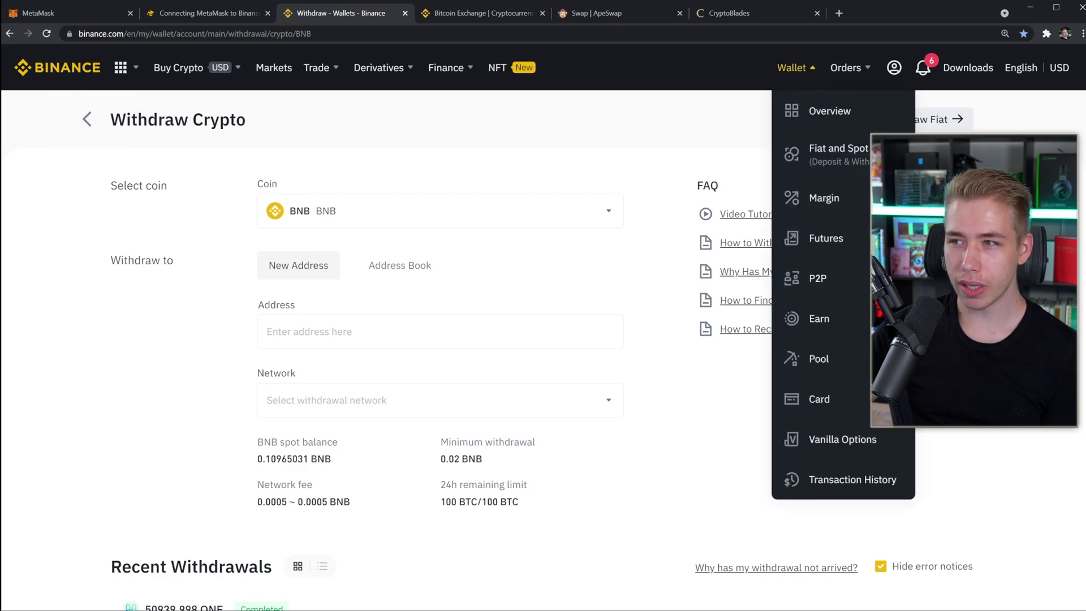
pyautogui.click(830, 111)
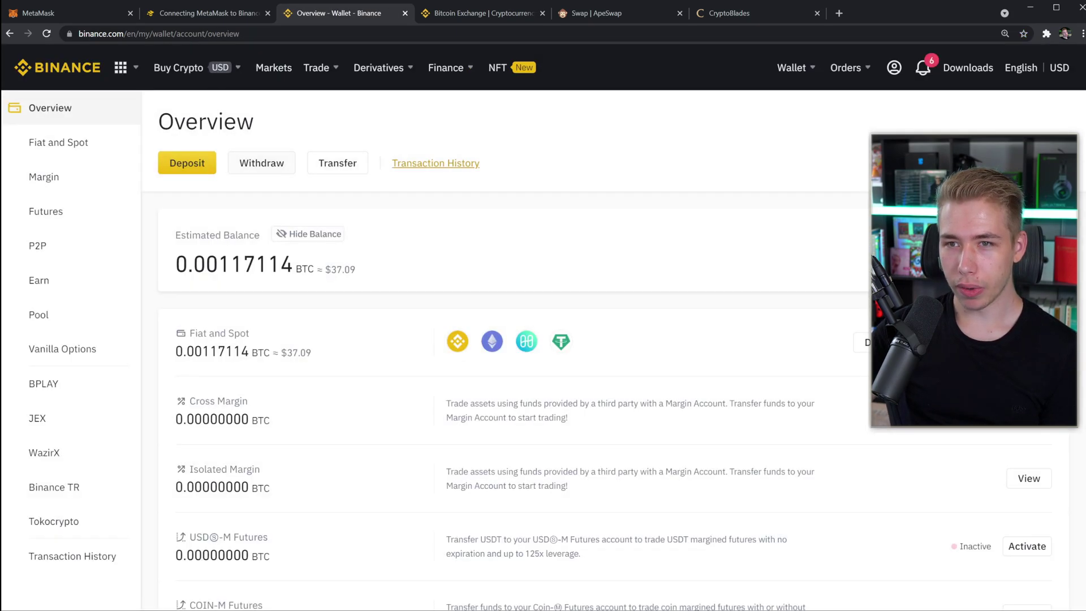
pyautogui.click(262, 163)
pyautogui.click(440, 211)
pyautogui.click(543, 262)
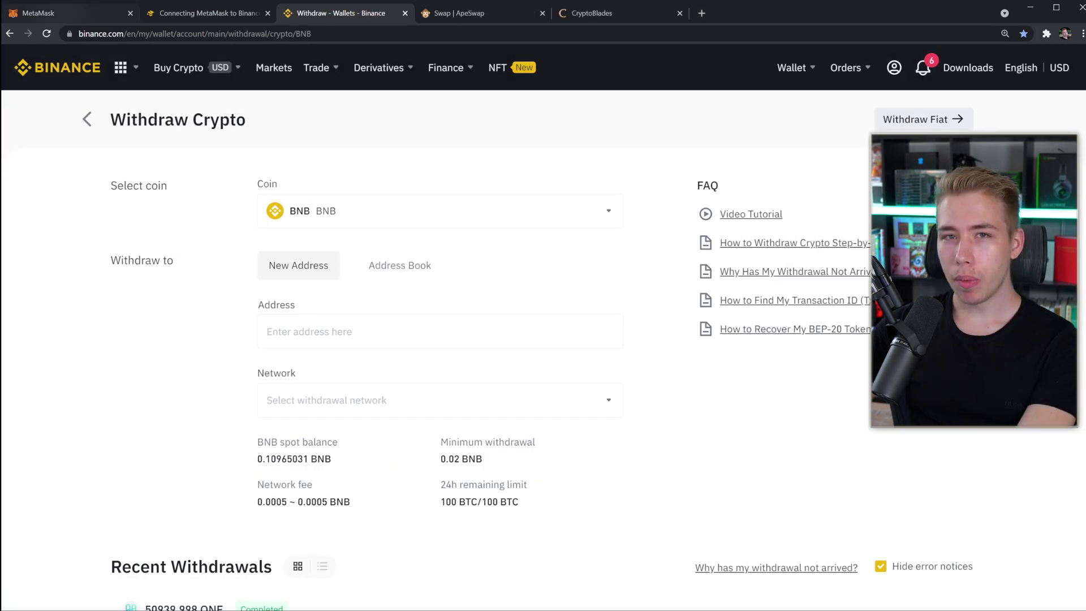
# Copy the MetaMask account's wallet address and paste it as the recipient address of the Binance BNB withdrawal.
pyautogui.moveTo(74, 13); pyautogui.dragTo(198, 13)
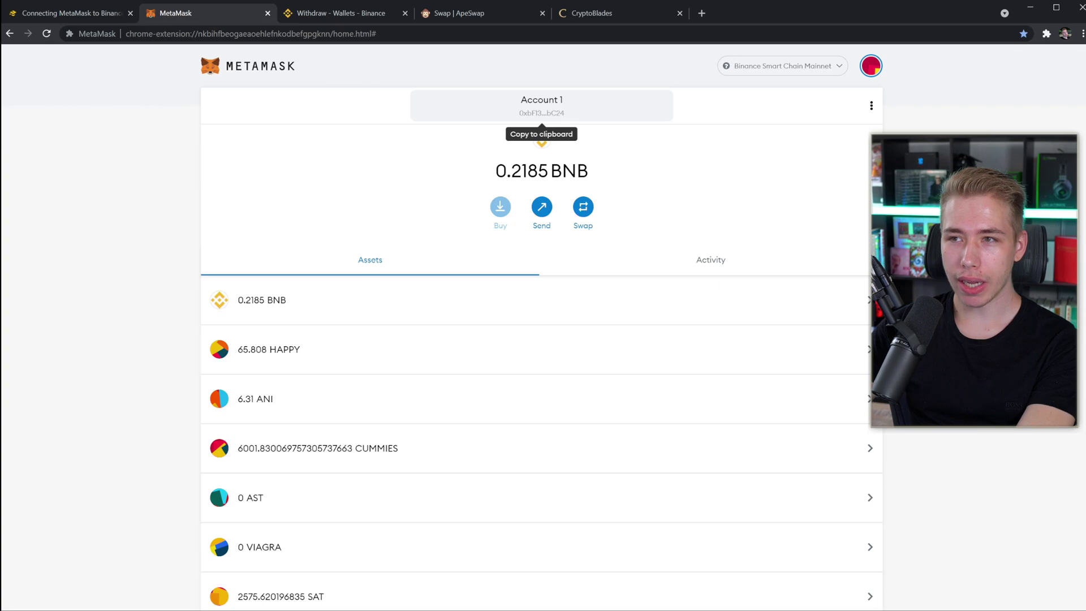
pyautogui.click(542, 106)
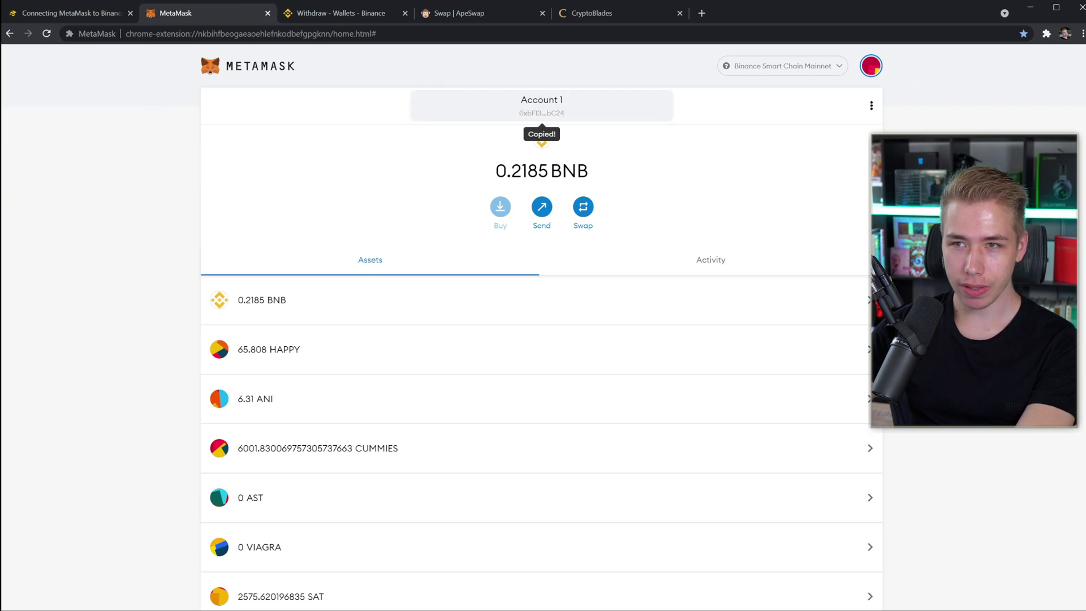
pyautogui.click(345, 13)
pyautogui.click(418, 331)
pyautogui.hotkey('ctrl', 'v')
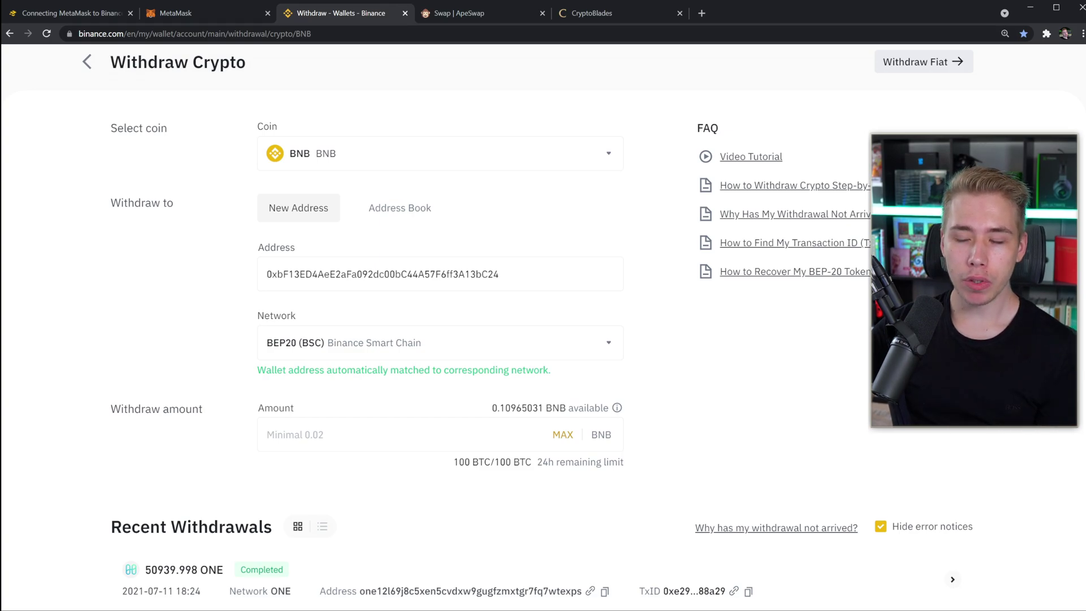
# Request a withdrawal of 0.1 BNB and confirm BSC as the transfer network.
pyautogui.click(396, 434)
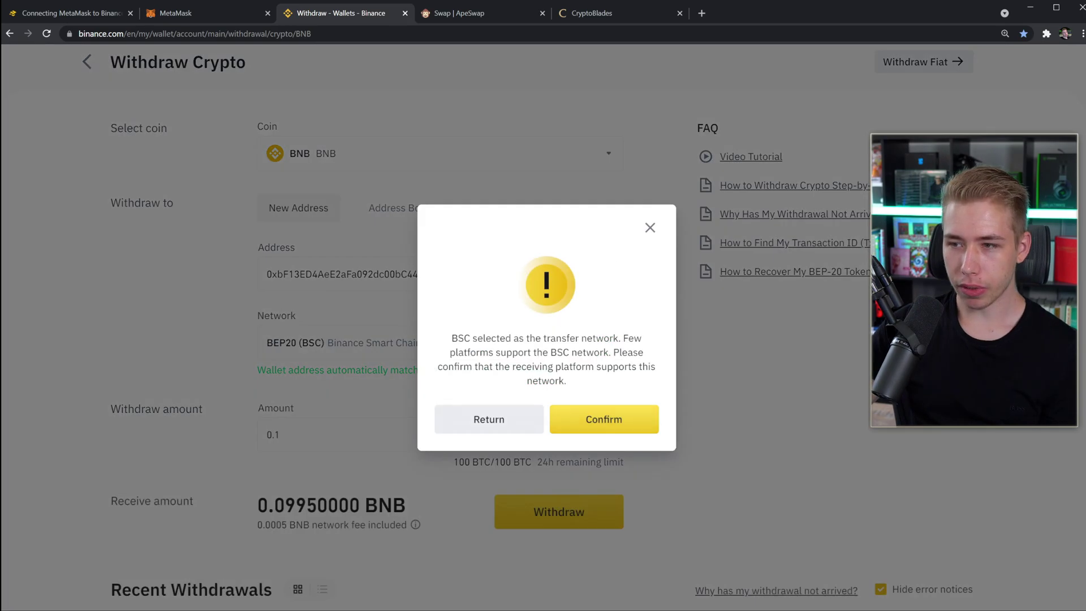
pyautogui.click(604, 420)
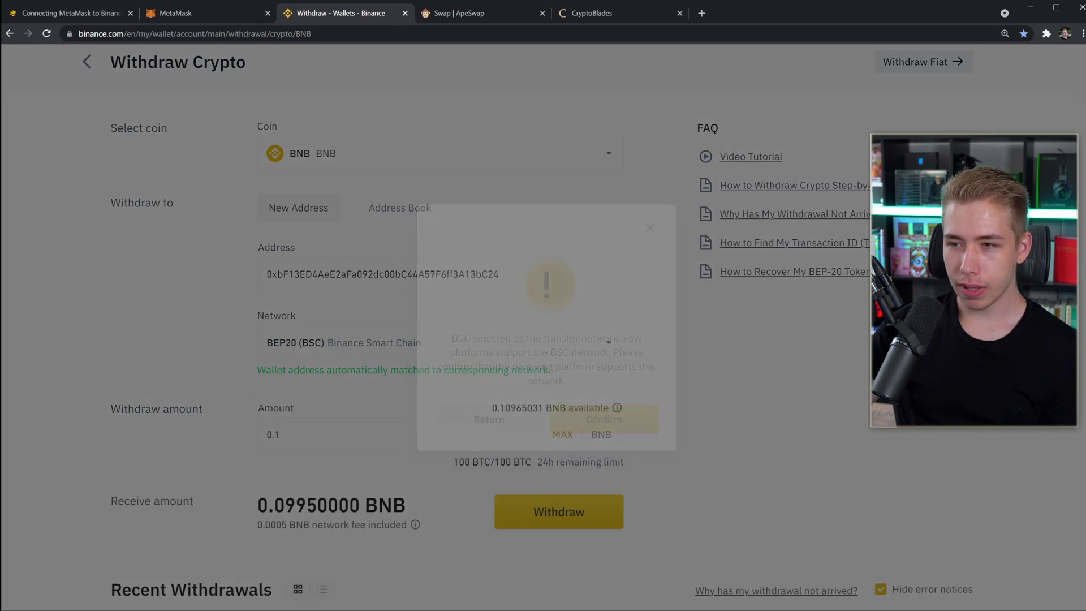
pyautogui.click(546, 417)
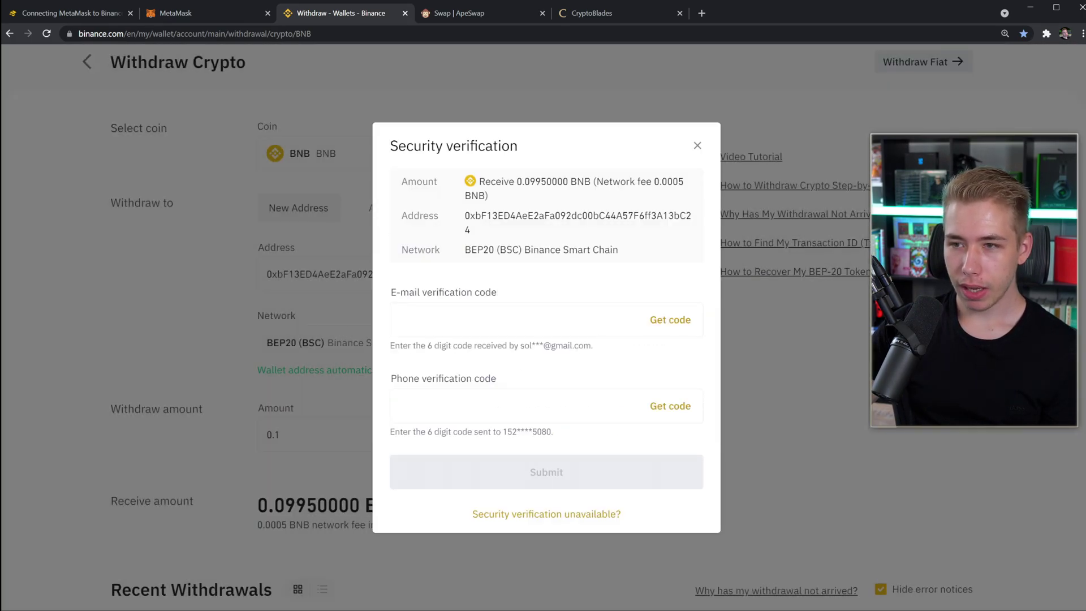
# Enter the e-mail and phone verification codes, submit the withdrawal request and complete it.
pyautogui.click(509, 405)
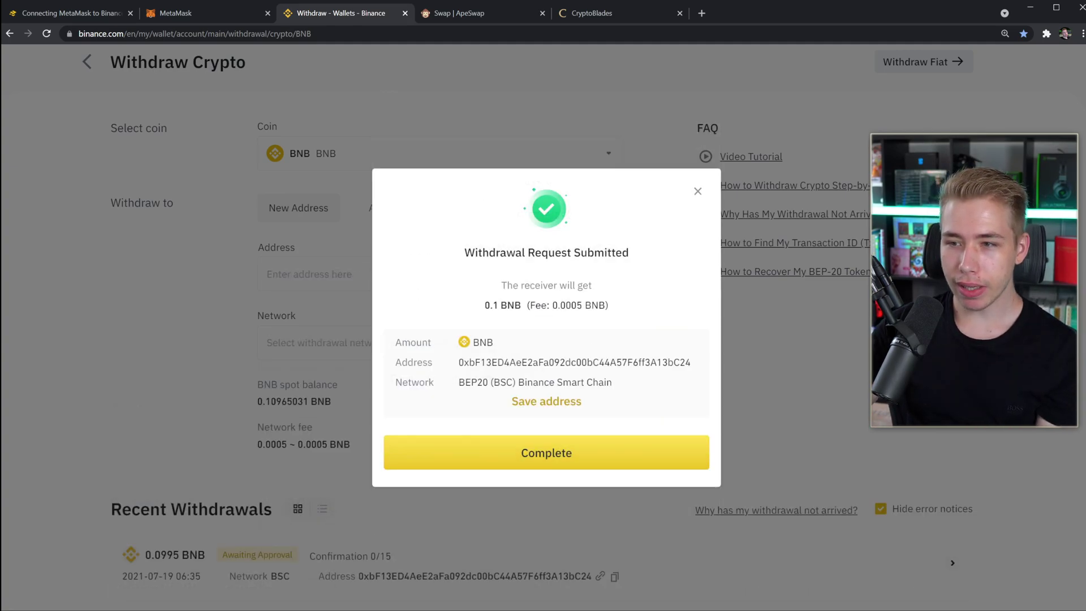
pyautogui.click(547, 452)
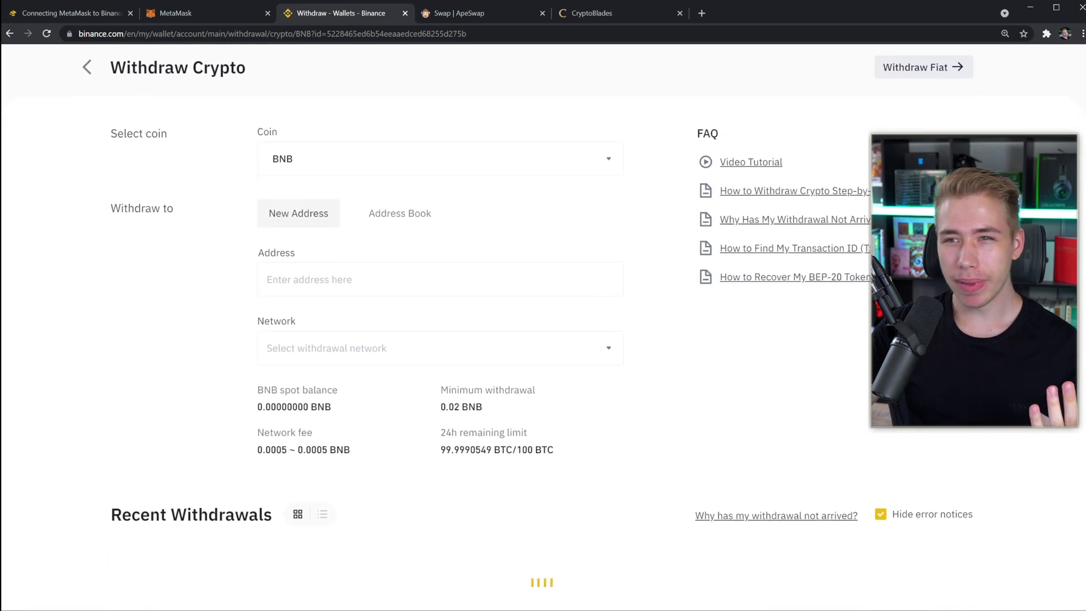
# Check the details of the recent 0.0995 BNB withdrawal on Binance and the BNB balance in MetaMask.
pyautogui.scroll(-5, 543, 328)
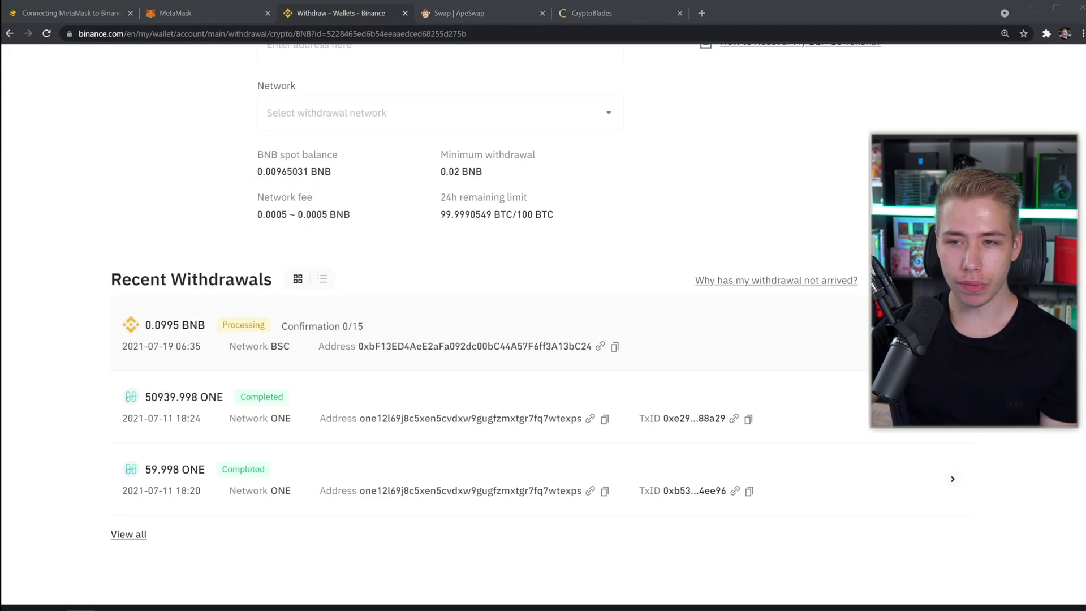
pyautogui.moveTo(281, 326); pyautogui.dragTo(364, 327)
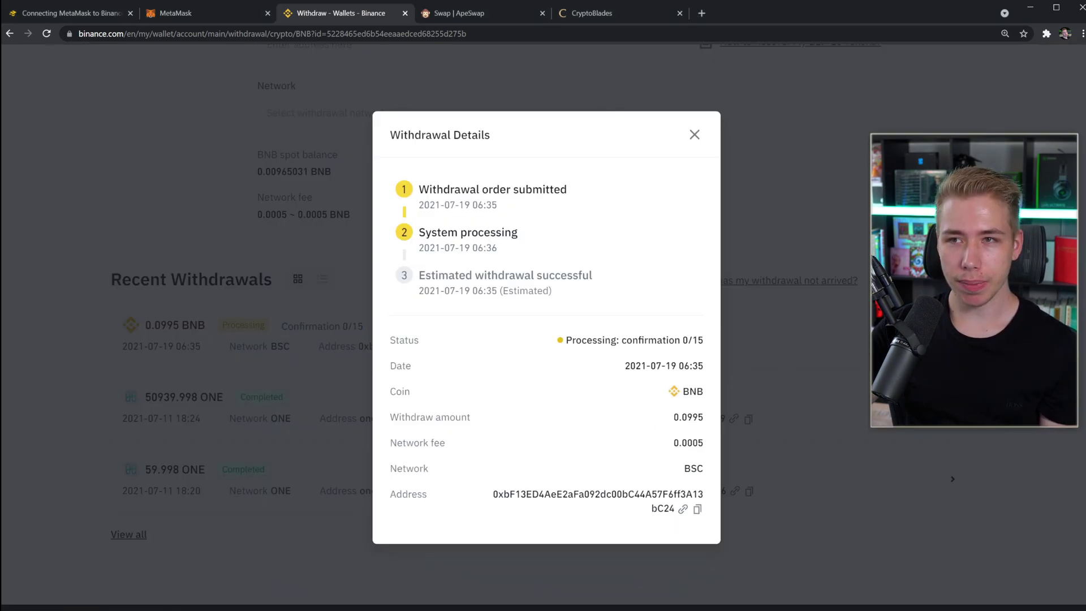
pyautogui.click(695, 134)
pyautogui.hotkey('ctrl', 'shift', 'Tab')
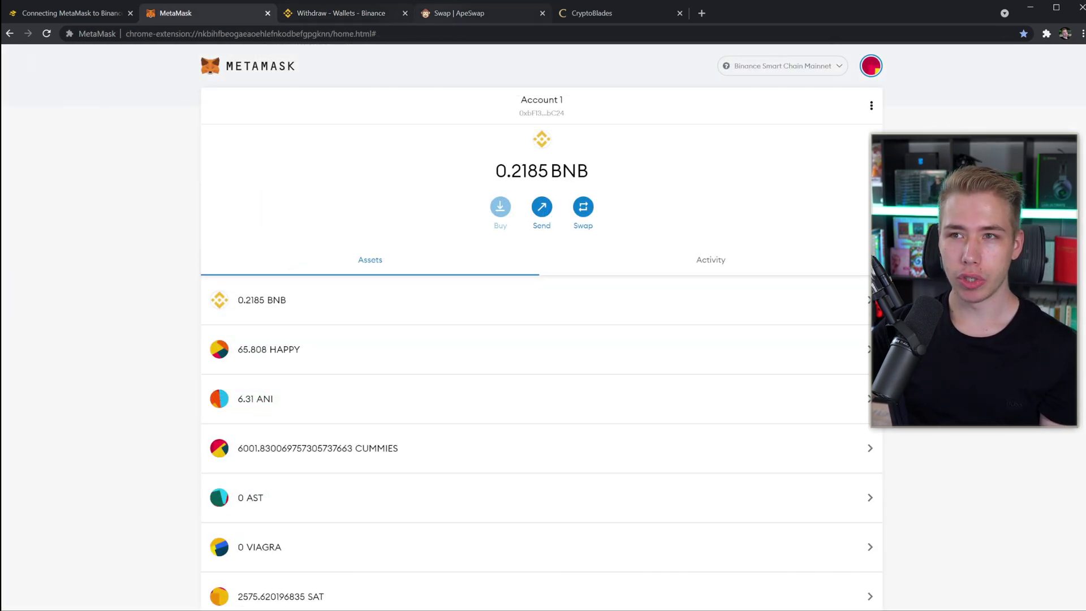
# Switch to the ApeSwap exchange and review the token choices for swapping from BNB to SKILL.
pyautogui.click(481, 12)
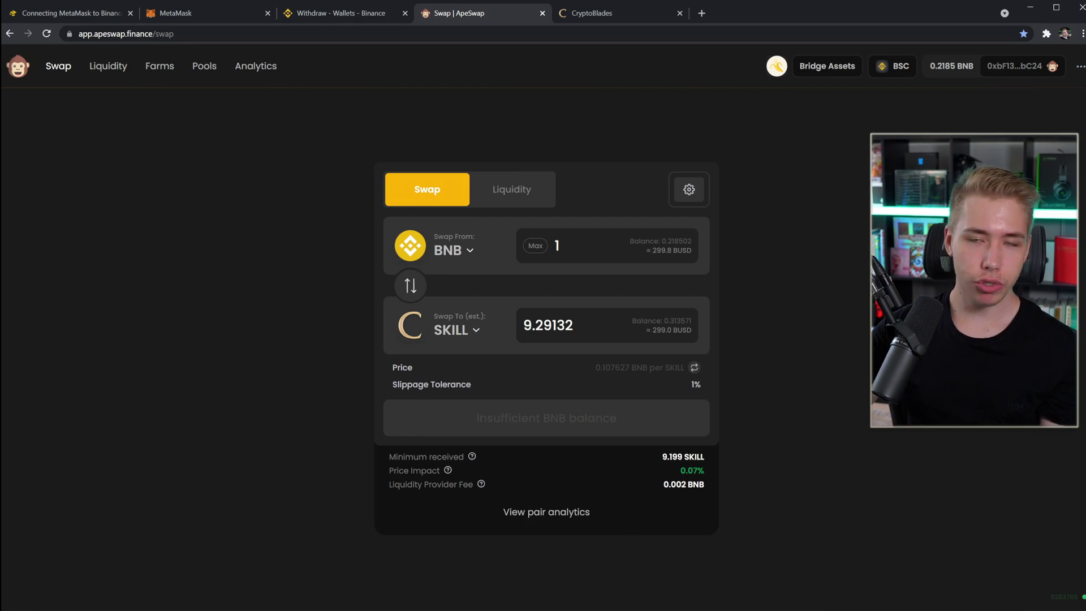
pyautogui.click(455, 249)
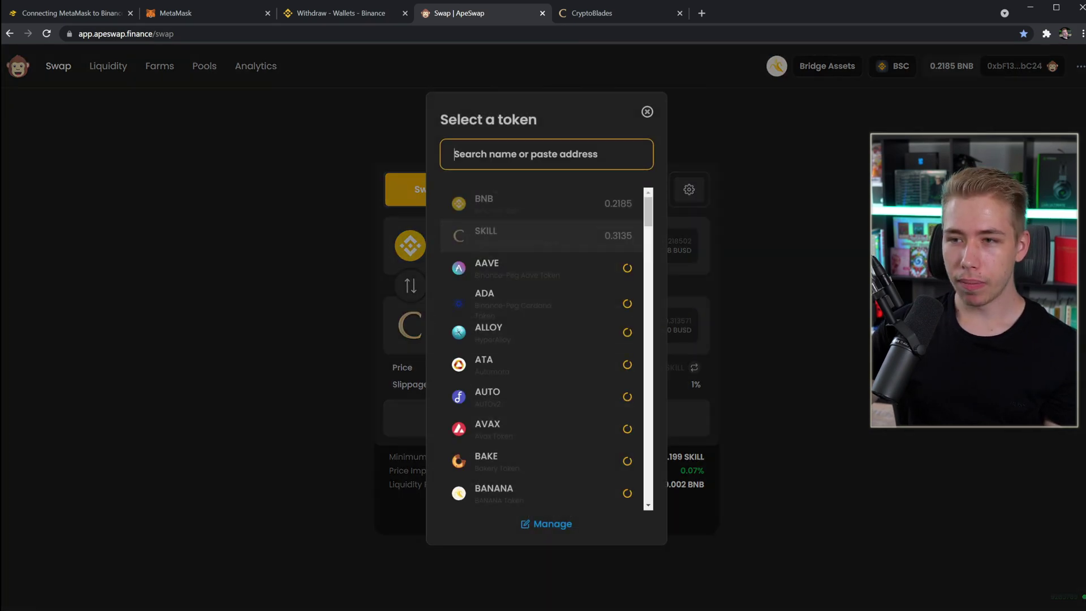
pyautogui.click(647, 112)
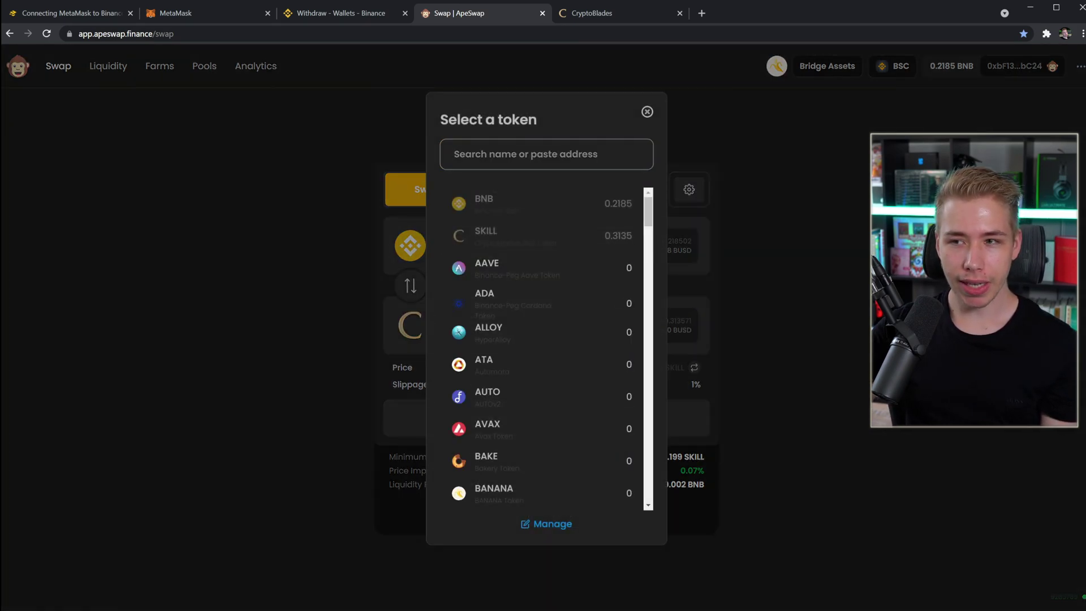
pyautogui.click(457, 330)
pyautogui.click(647, 112)
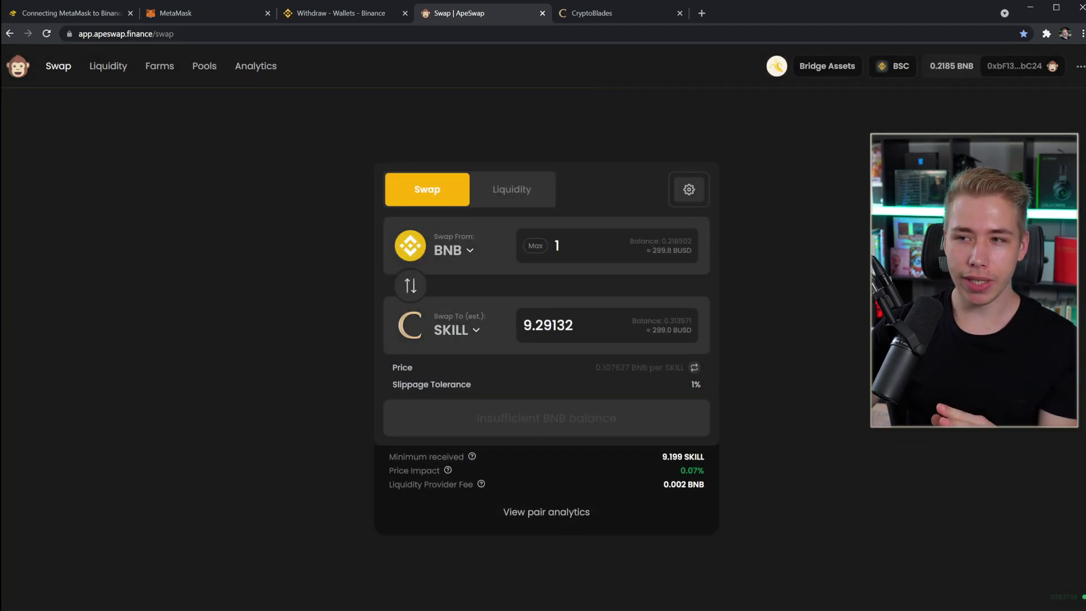
# Swap 0.1 BNB for SKILL, confirm the transaction in MetaMask and close the account's transaction overview.
pyautogui.press('BackSpace')
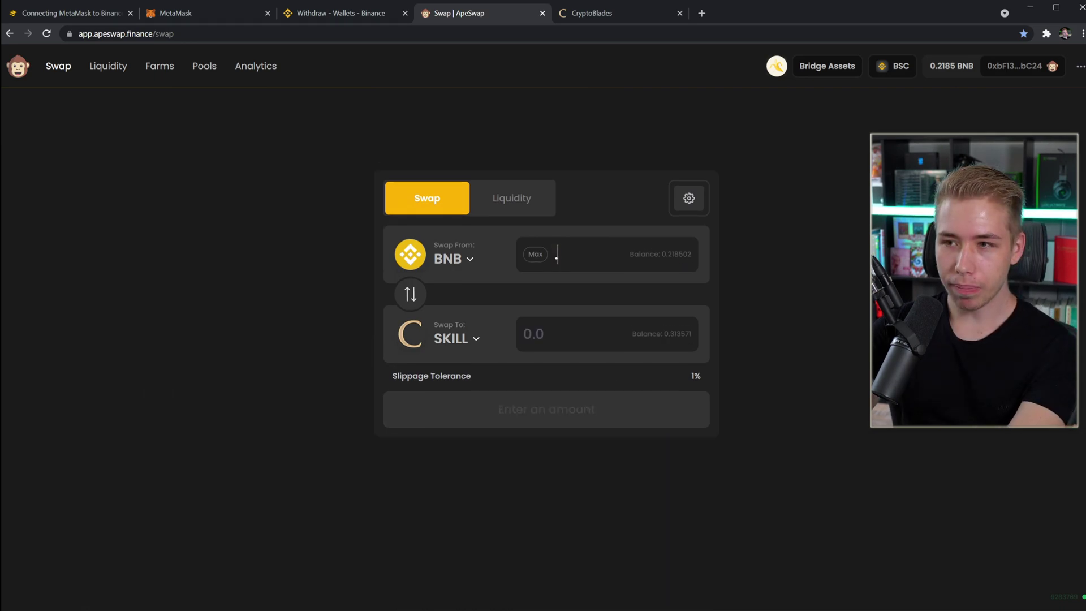
pyautogui.write('.56')
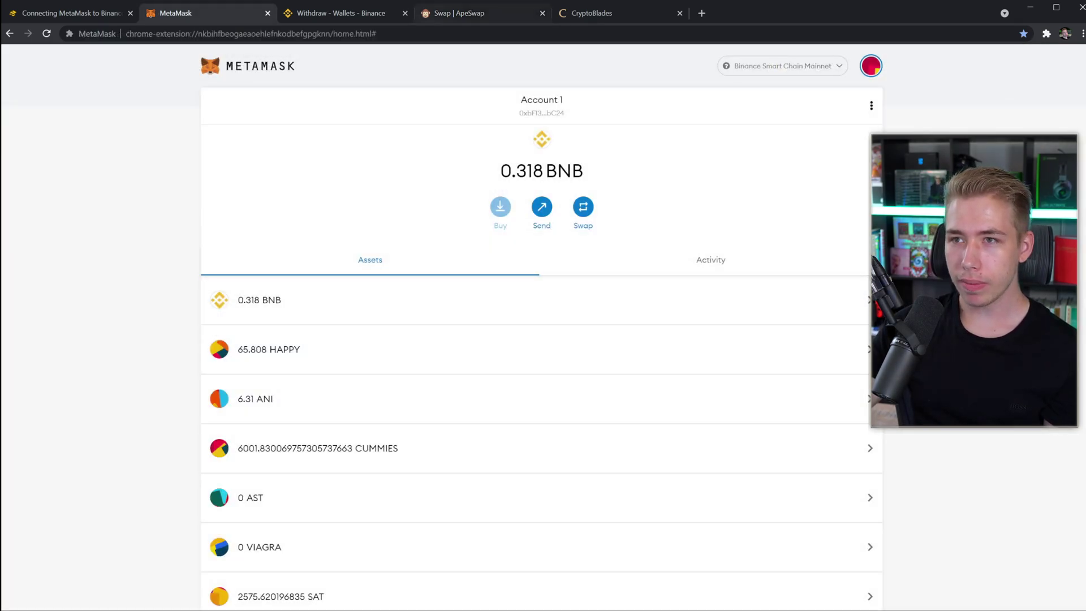
pyautogui.hotkey('ctrl', '4')
pyautogui.write('1')
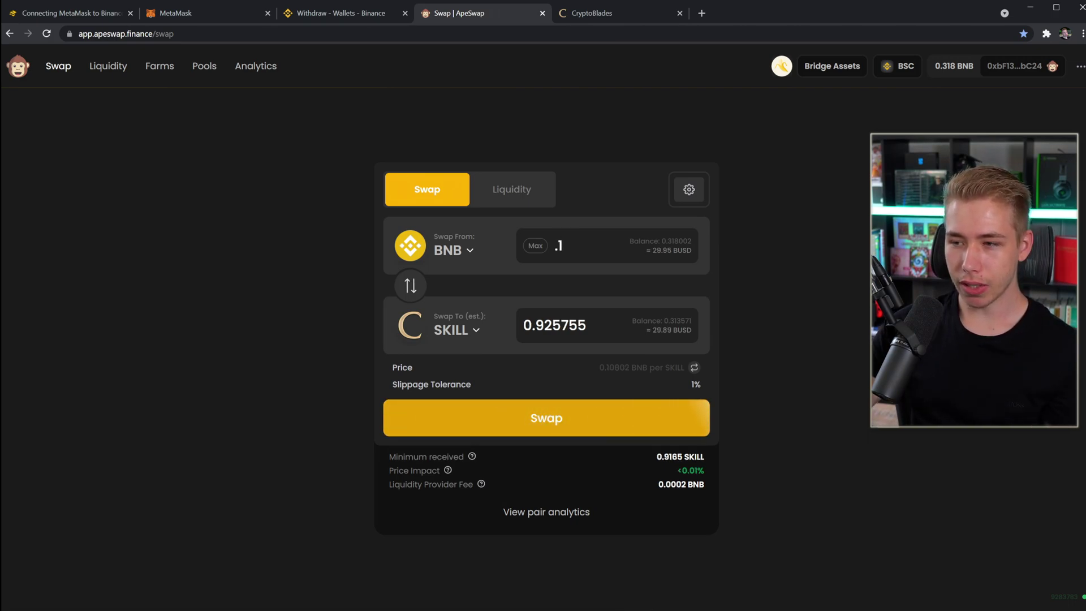
pyautogui.click(546, 418)
pyautogui.click(546, 415)
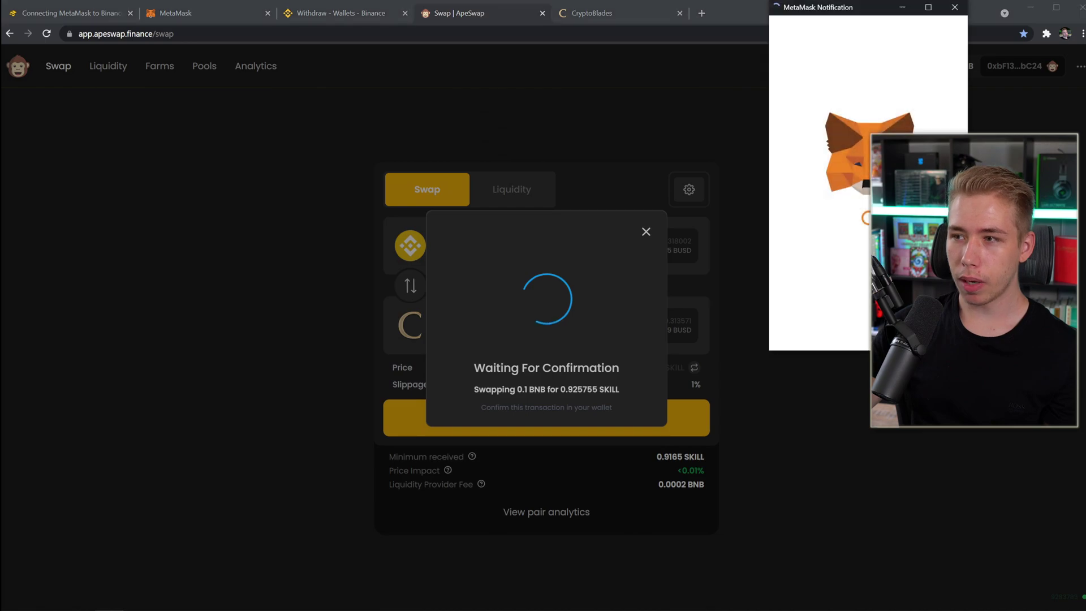
pyautogui.click(916, 329)
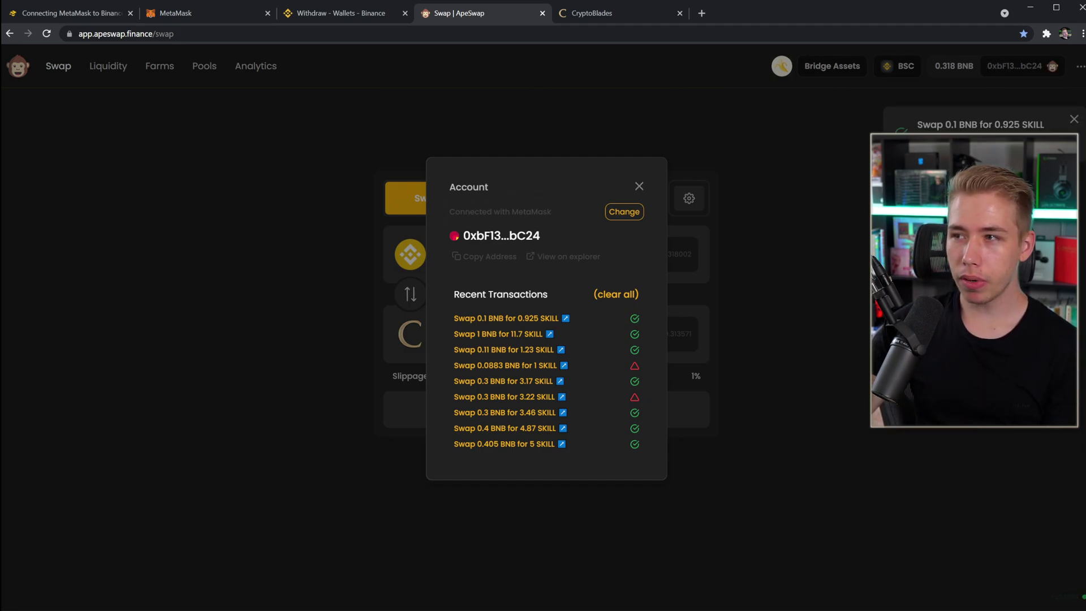
pyautogui.press('Escape')
# Close the Binance withdrawal page and look up the SKILL token among MetaMask's assets.
pyautogui.hotkey('ctrl', 'shift', 'Tab')
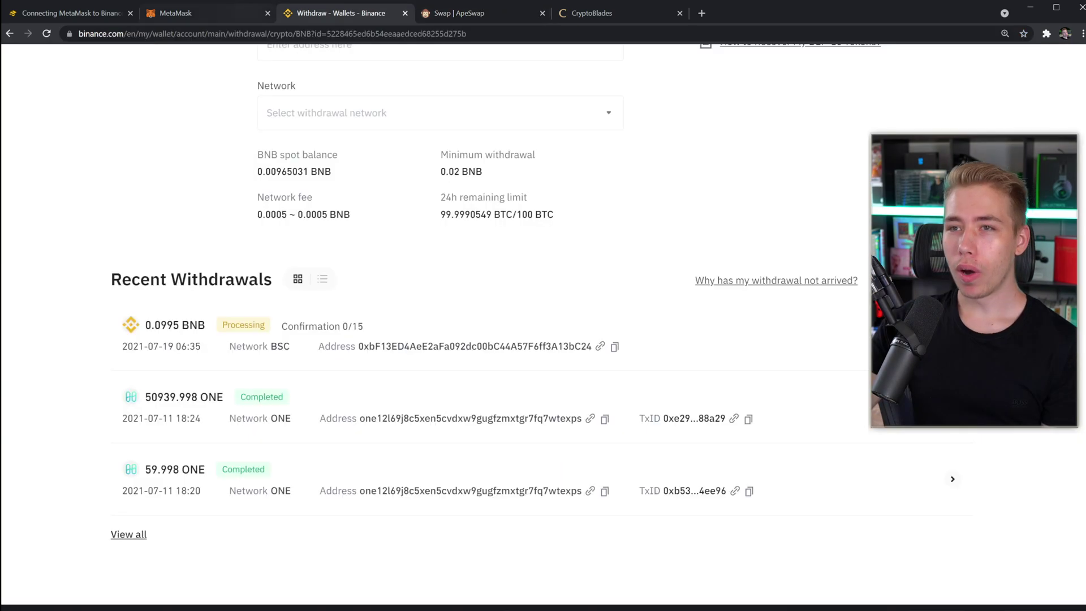
pyautogui.click(405, 13)
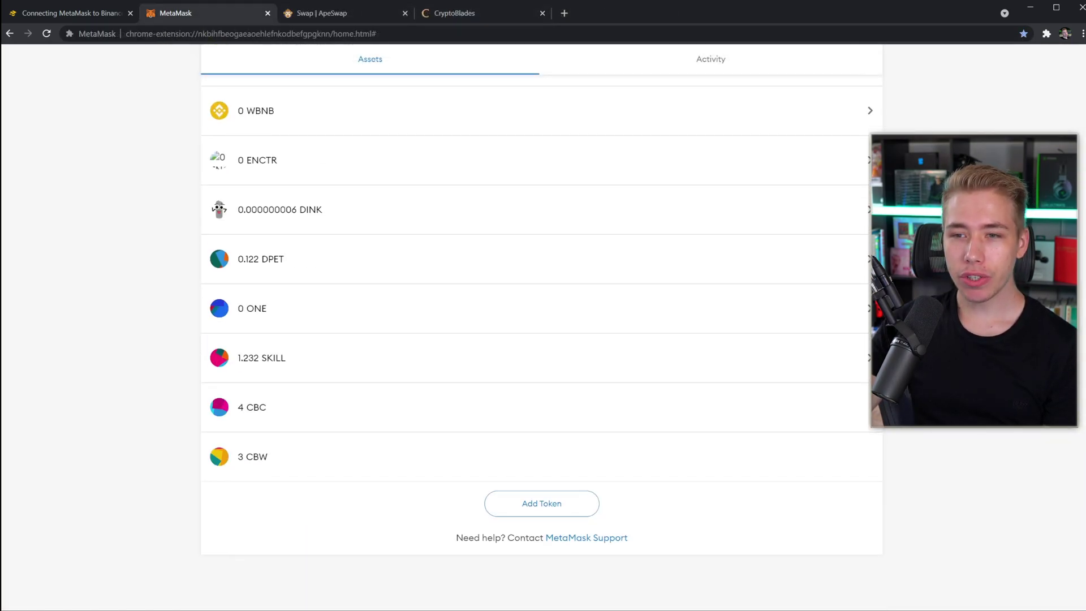
pyautogui.moveTo(877, 358)
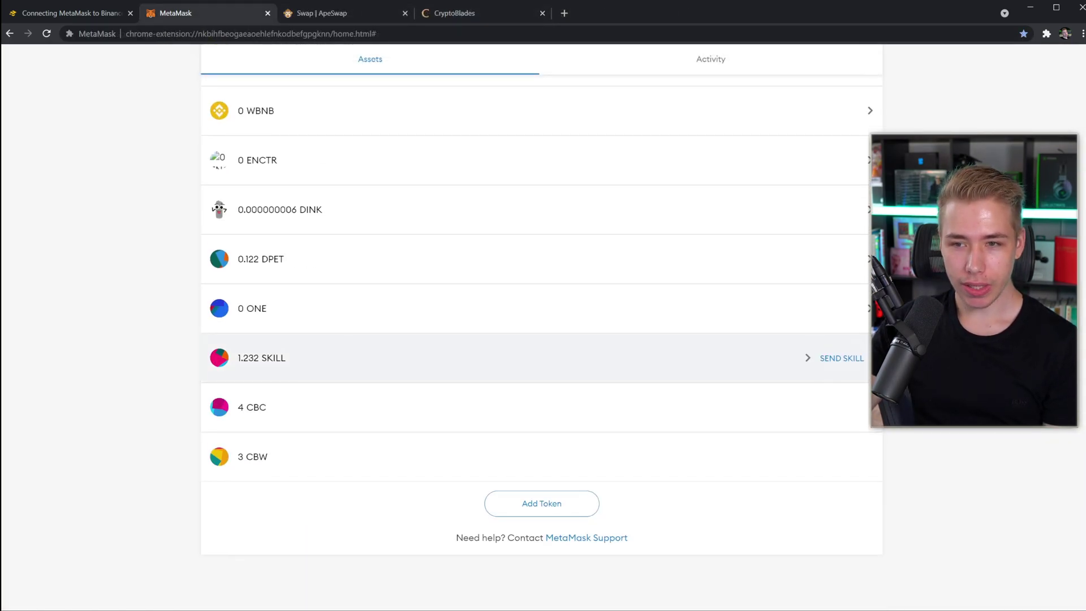
pyautogui.click(877, 358)
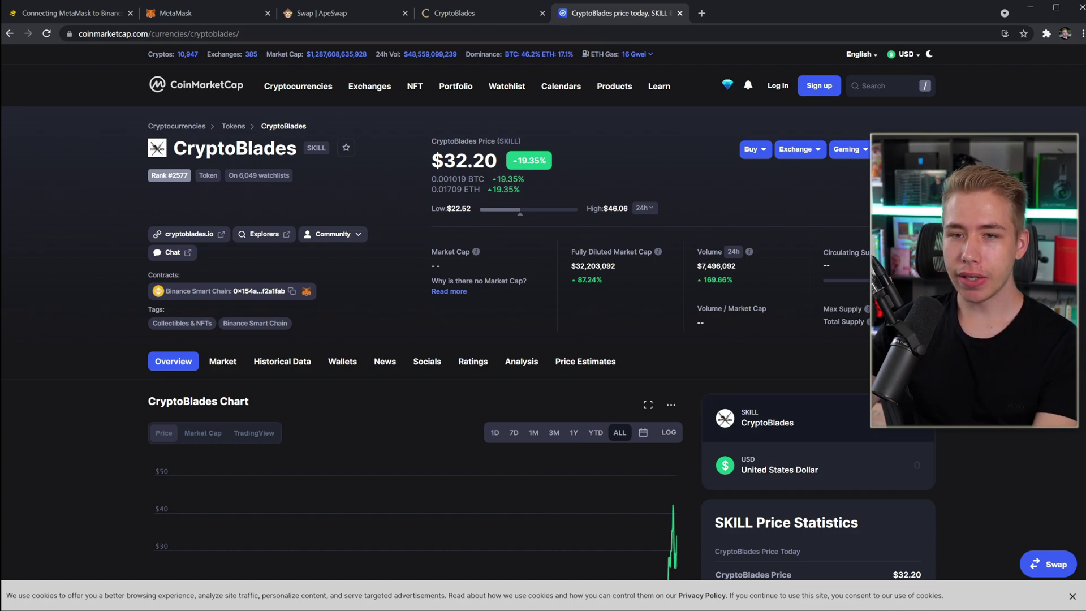
# Request adding SKILL to MetaMask from CoinMarketCap's CryptoBlades page and dismiss the wallet's add-token prompt.
pyautogui.moveTo(286, 291); pyautogui.dragTo(225, 291)
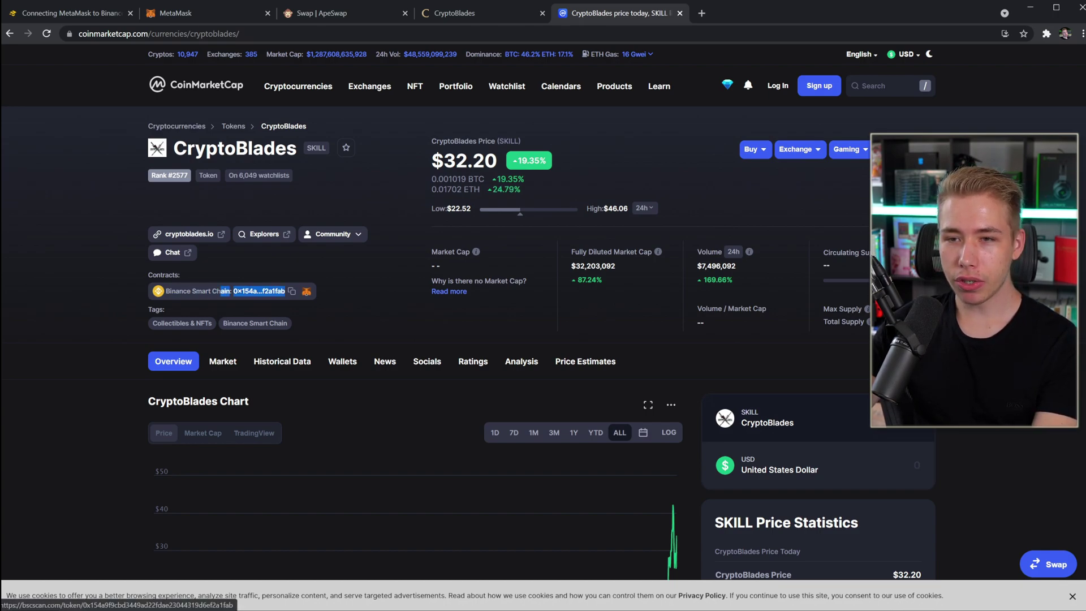
pyautogui.click(306, 291)
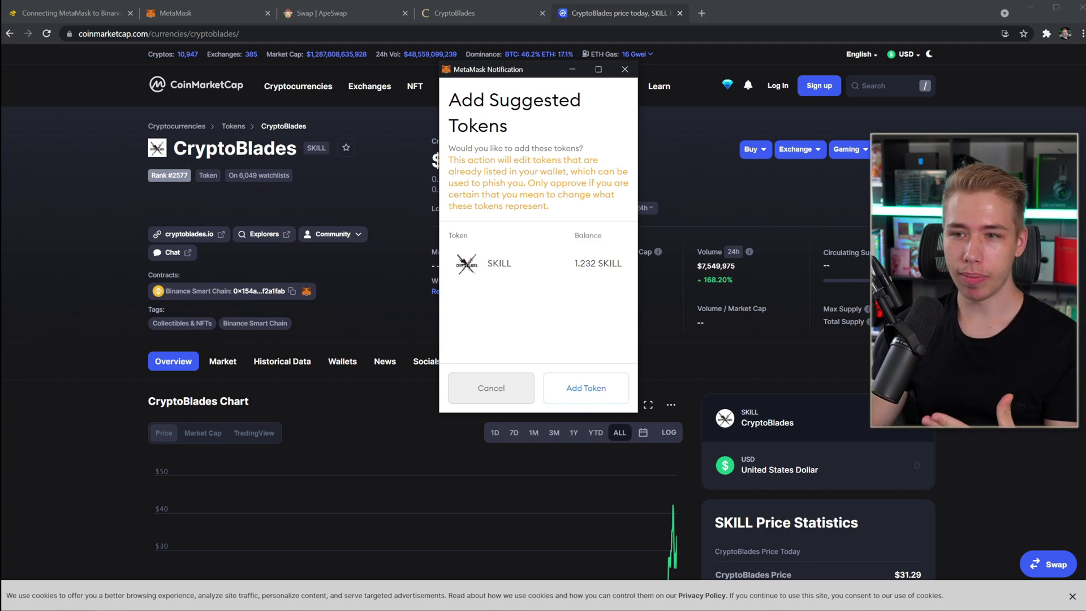
pyautogui.click(625, 69)
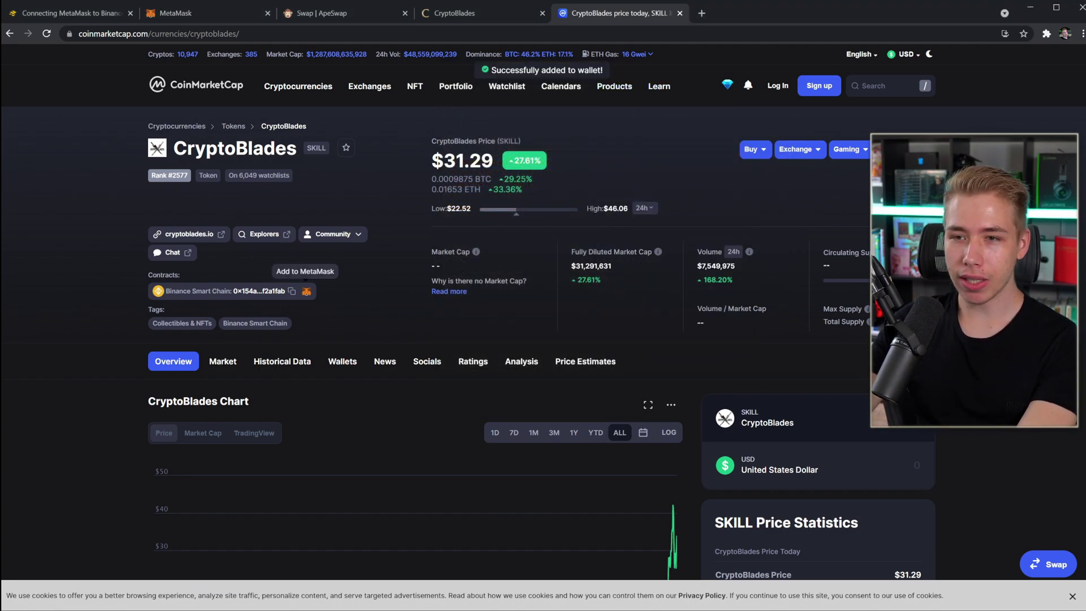
# Try to add SKILL as a custom token in MetaMask using the contract address copied from CoinMarketCap.
pyautogui.click(291, 291)
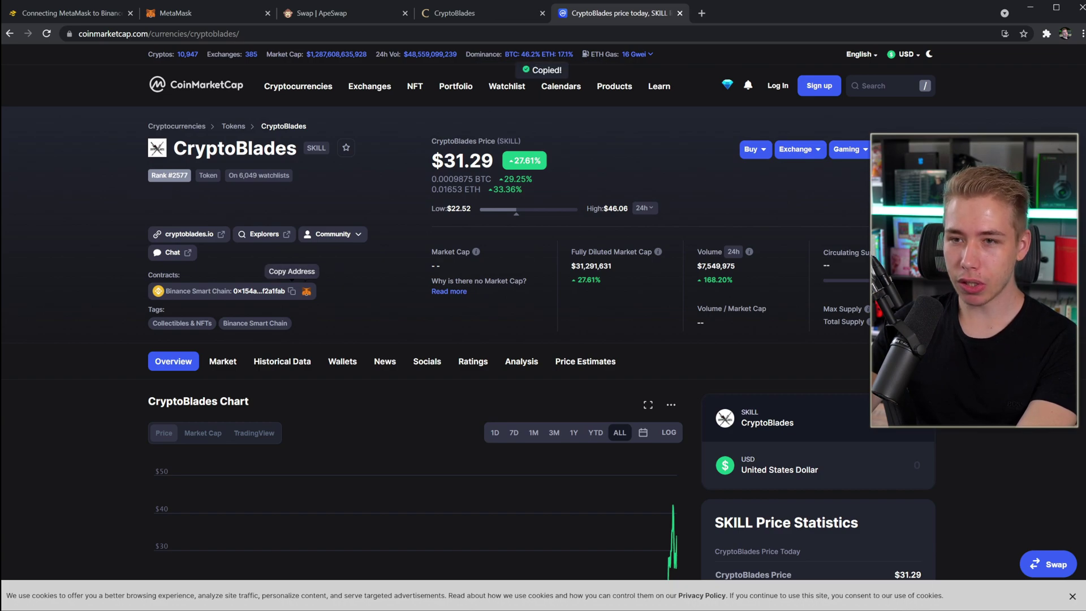
pyautogui.click(176, 12)
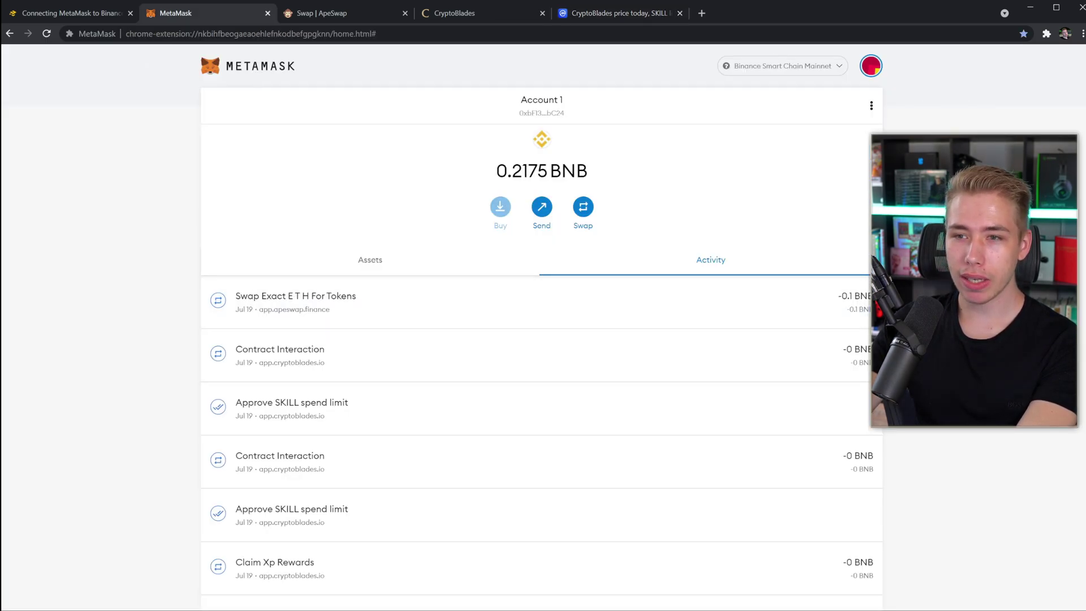
pyautogui.click(370, 260)
pyautogui.scroll(-10, 542, 349)
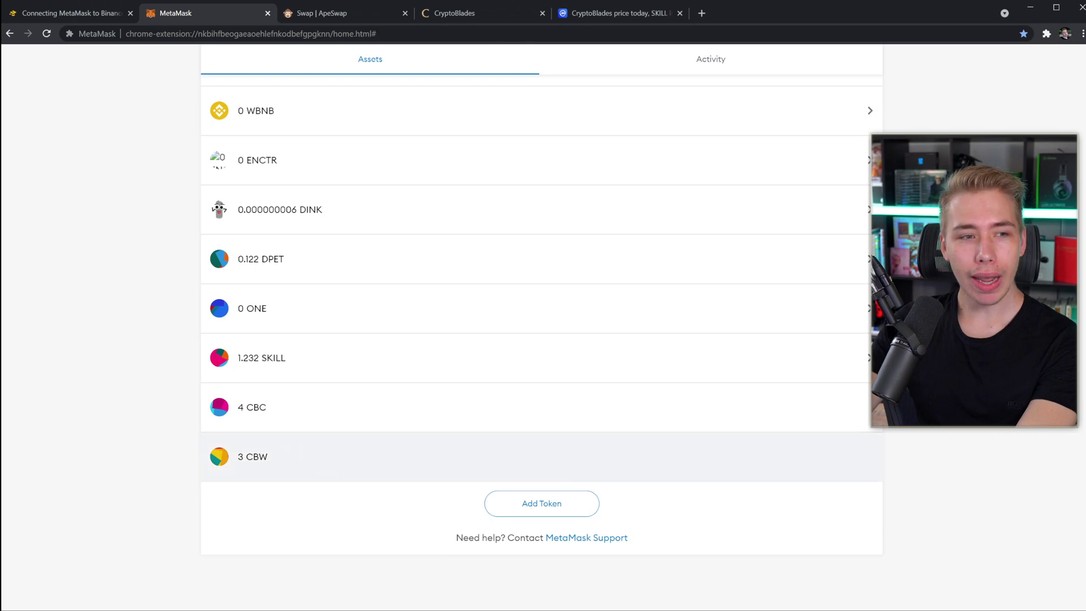
pyautogui.click(540, 502)
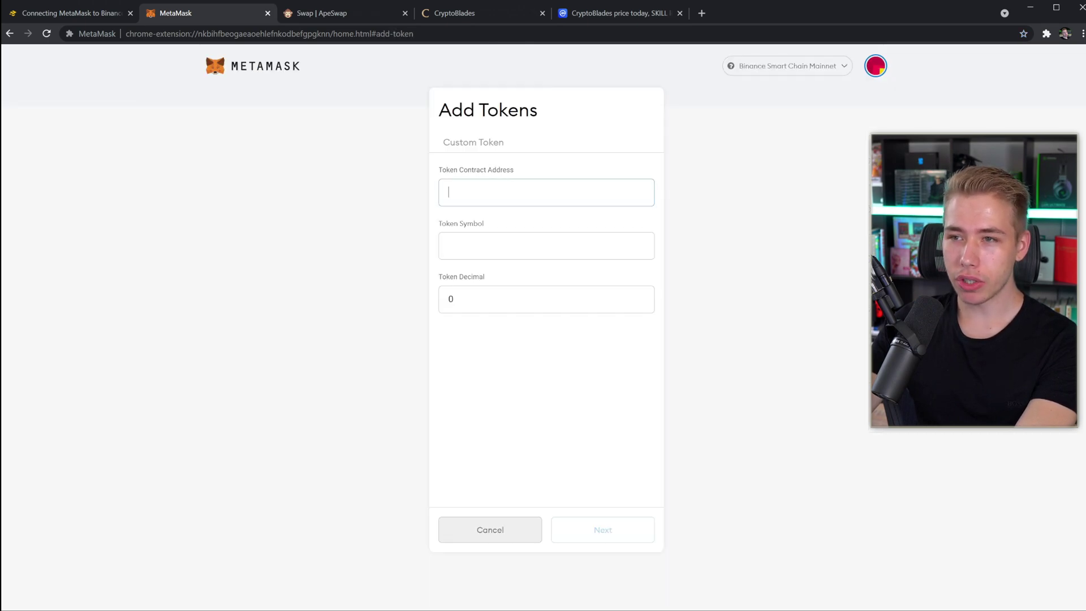
pyautogui.hotkey('ctrl', 'v')
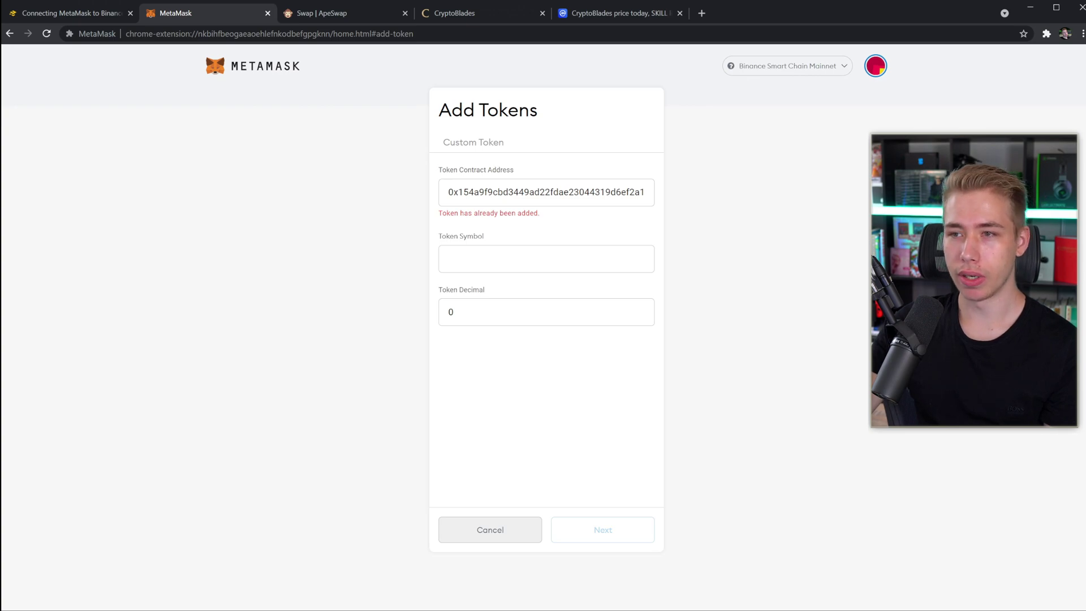
pyautogui.click(490, 530)
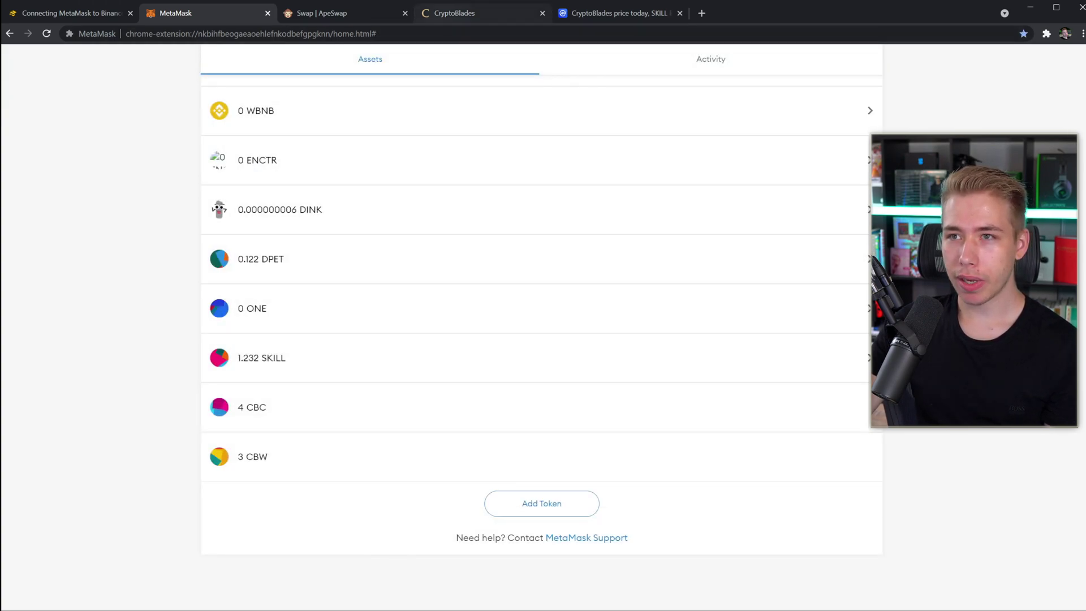
# Switch to the CryptoBlades game and open the MetaMask extension to check the wallet's connection.
pyautogui.click(481, 14)
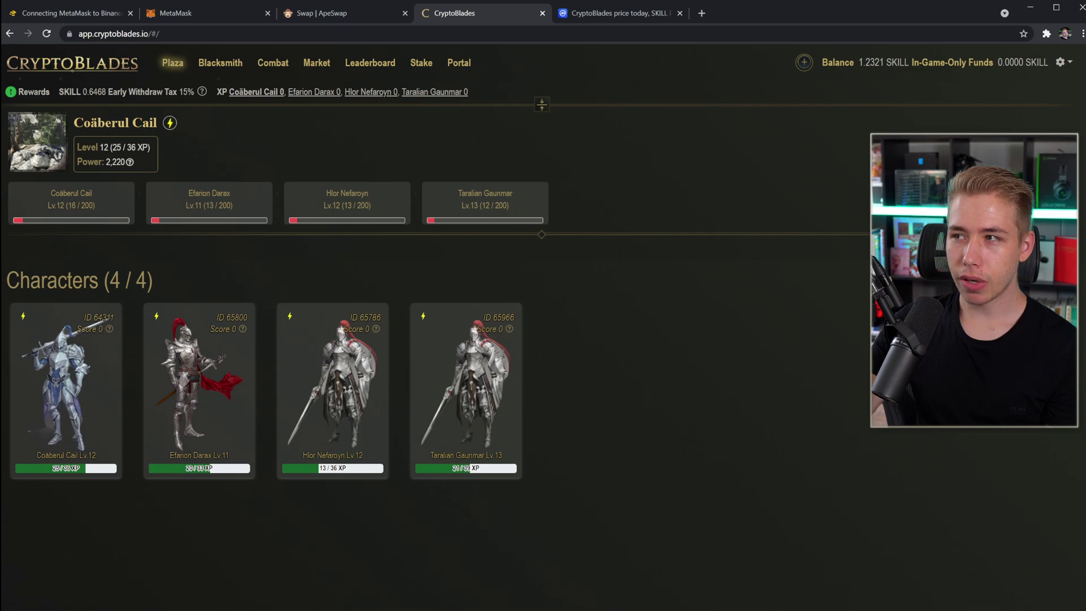
pyautogui.click(1046, 33)
pyautogui.click(927, 150)
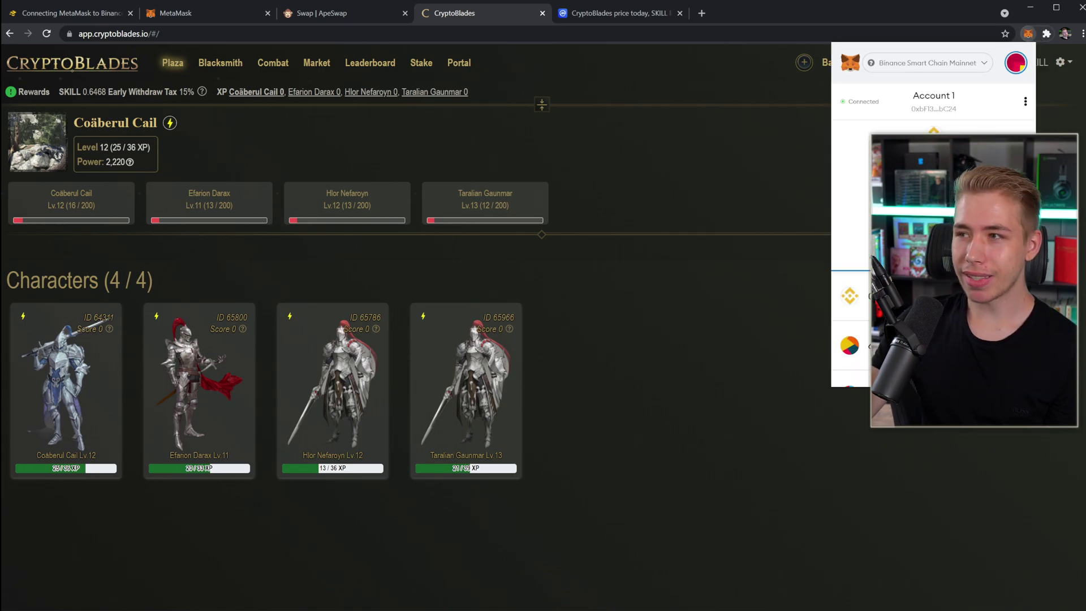